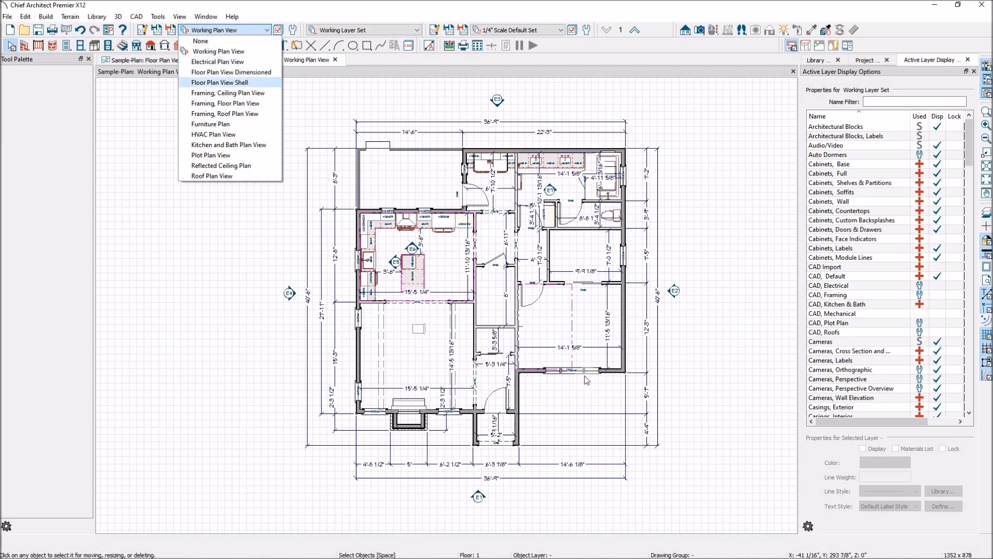
Step: Open the saved plan view list and look through the available plan views without changing the view
left_click(323, 106)
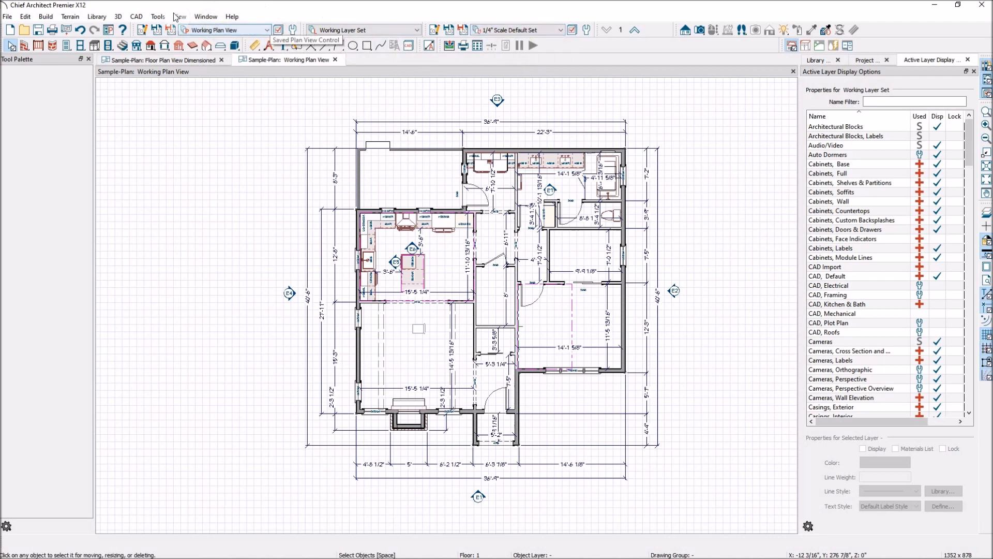
left_click(268, 31)
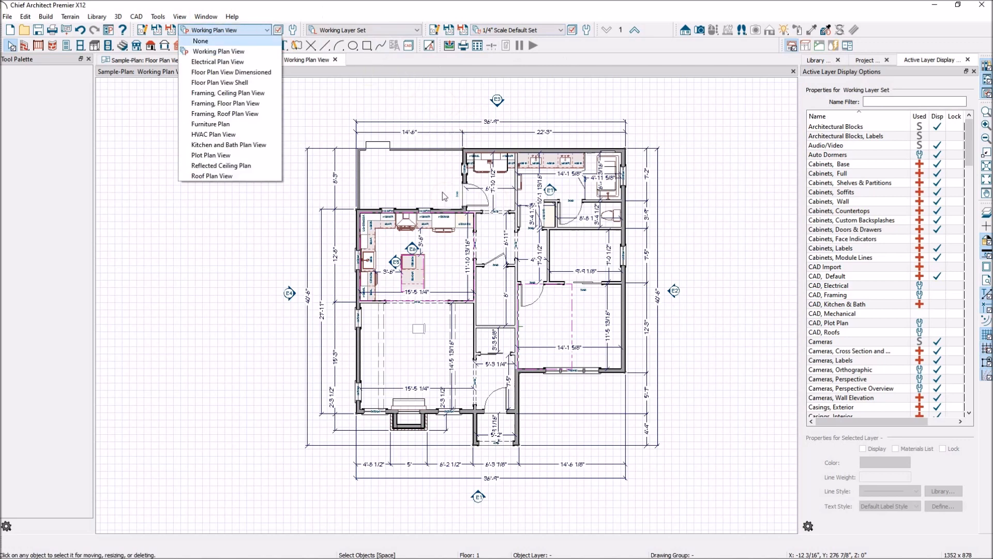
key("Down")
key("Down")
key("Down")
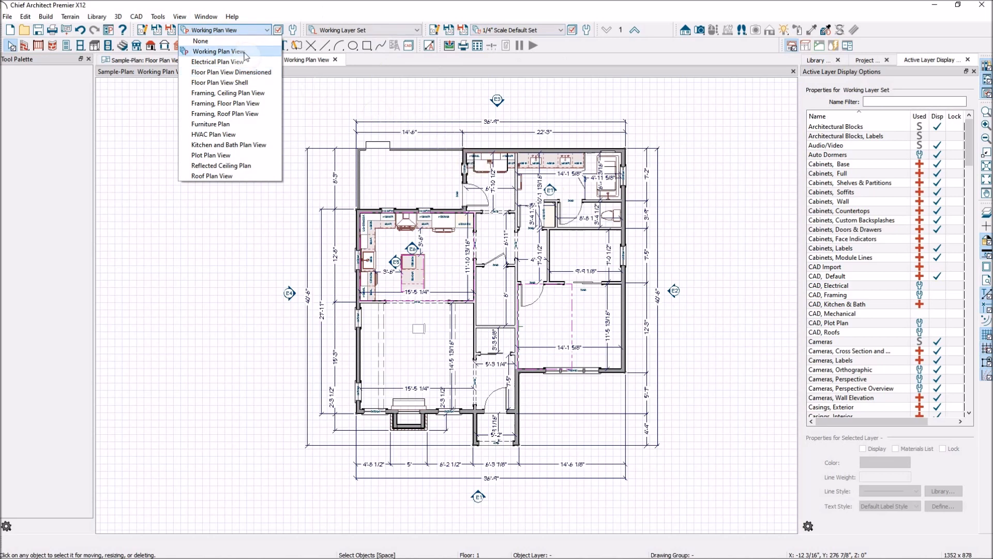
left_click(331, 87)
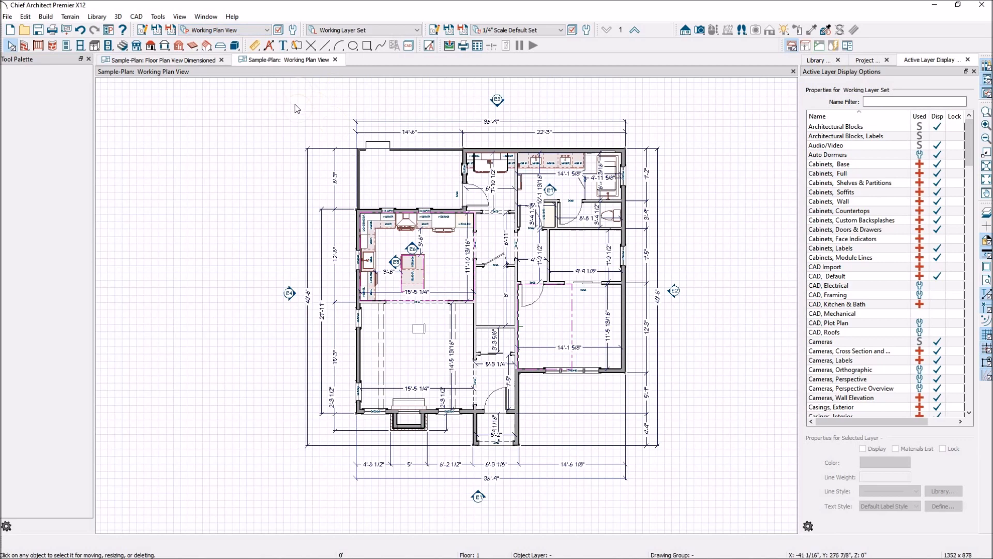
Step: Switch the drawing to the Electrical Plan View saved plan view
left_click(269, 31)
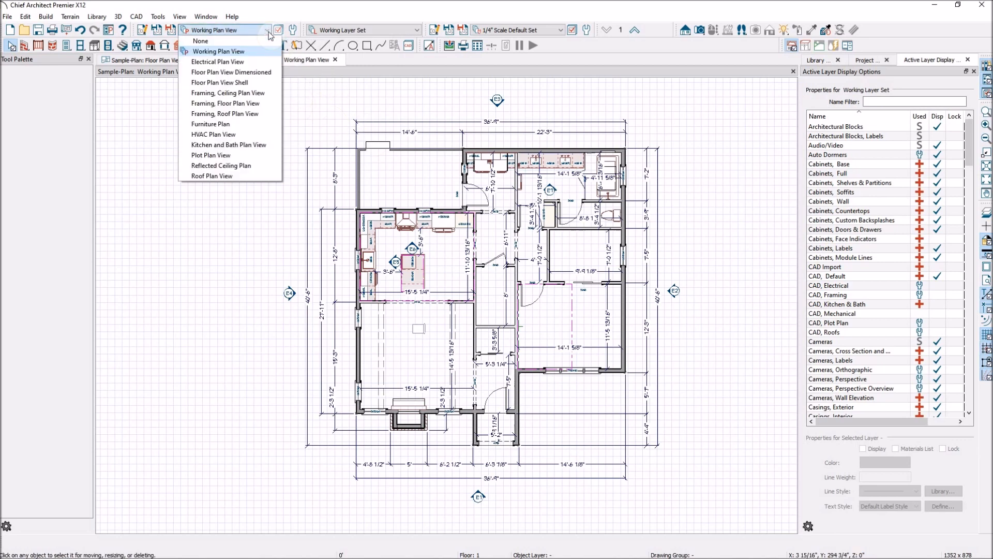
left_click(201, 62)
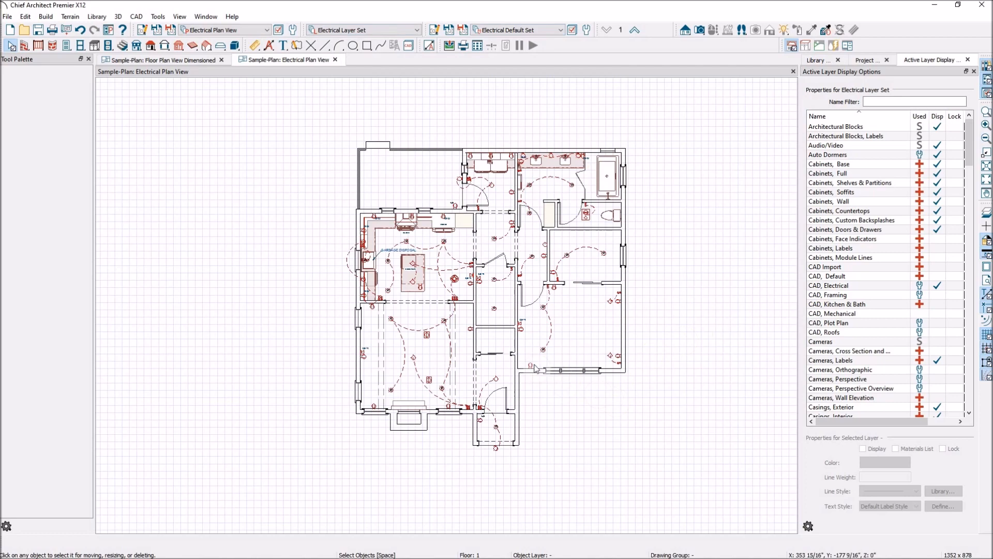
scroll(551, 304, "up", 2)
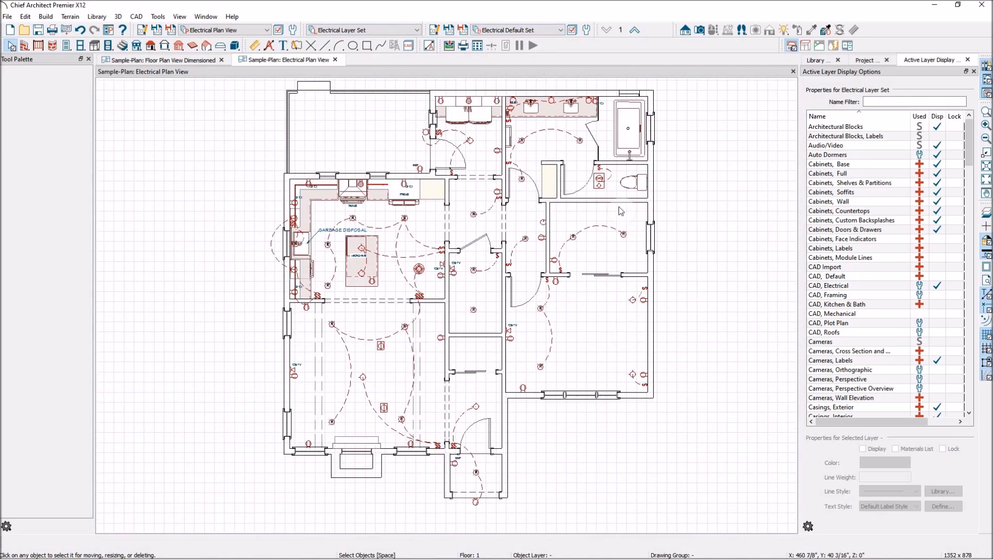
scroll(615, 207, "down", 2)
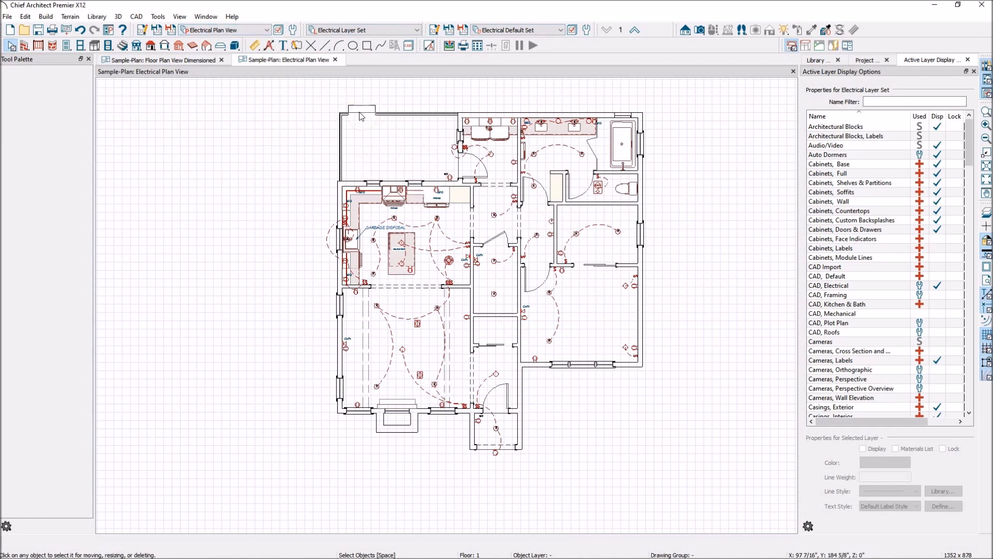
Step: Switch the drawing to the Floor Plan View Dimensioned saved plan view
left_click(267, 31)
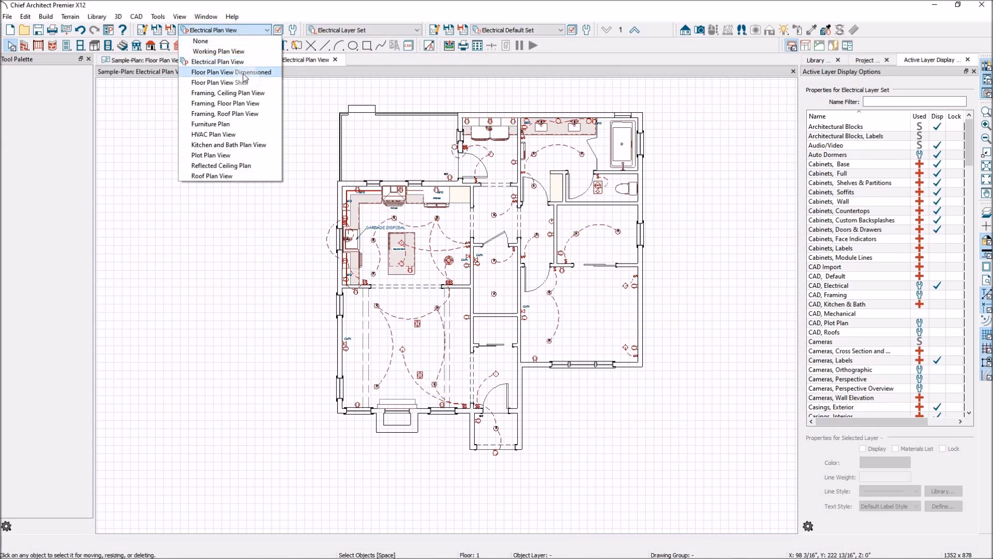
left_click(245, 73)
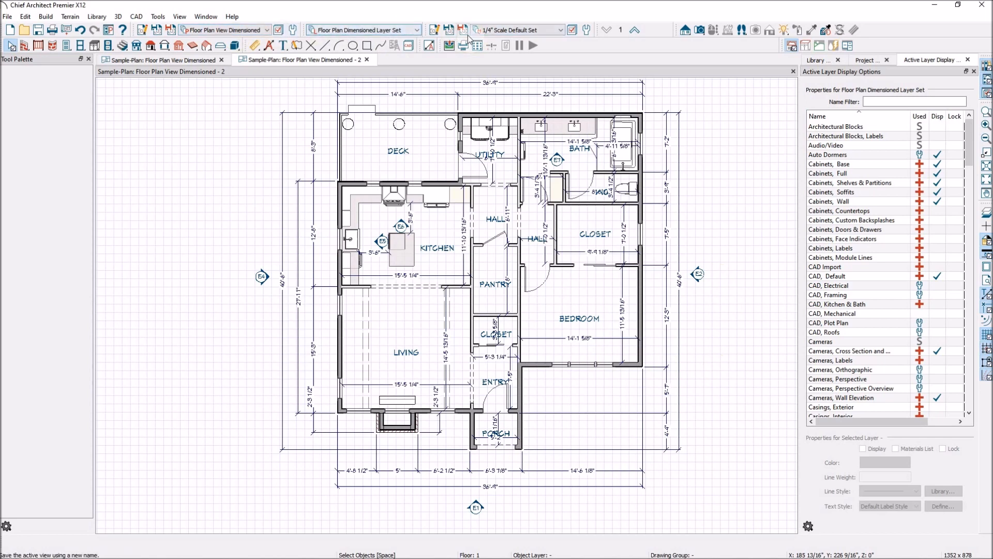
left_click(268, 30)
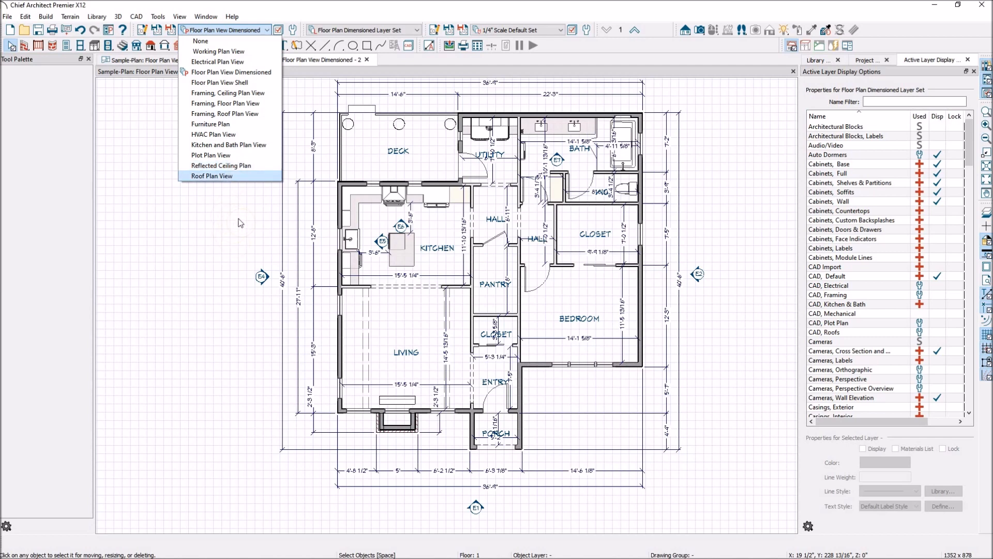
left_click(358, 74)
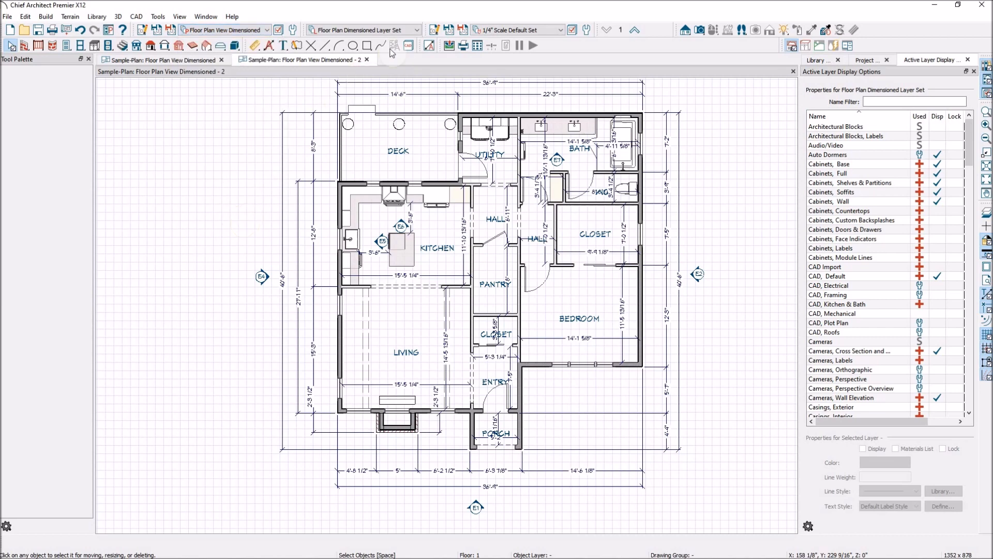
Step: Switch the saved plan view to Electrical Plan View and on to Reflected Ceiling Plan
left_click(266, 32)
left_click(242, 62)
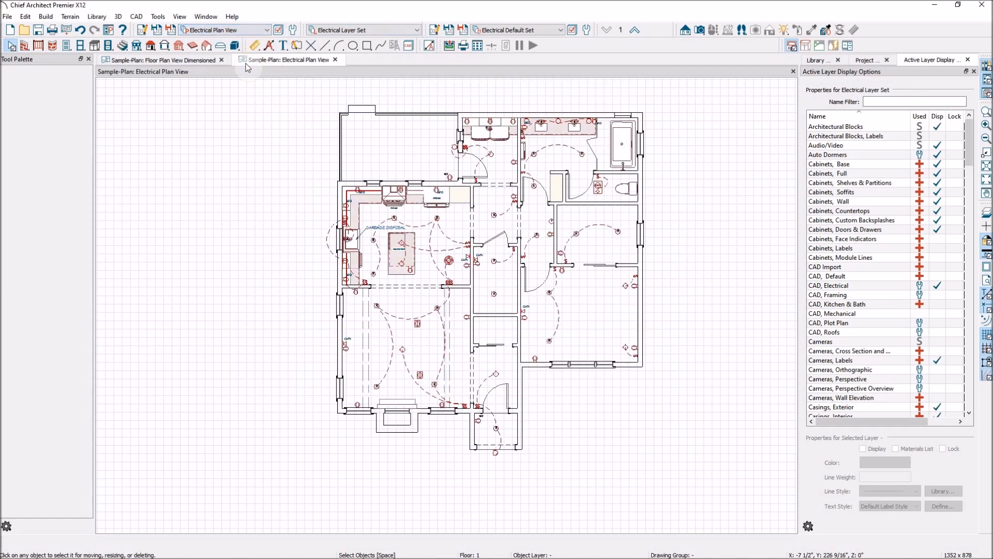
left_click(267, 32)
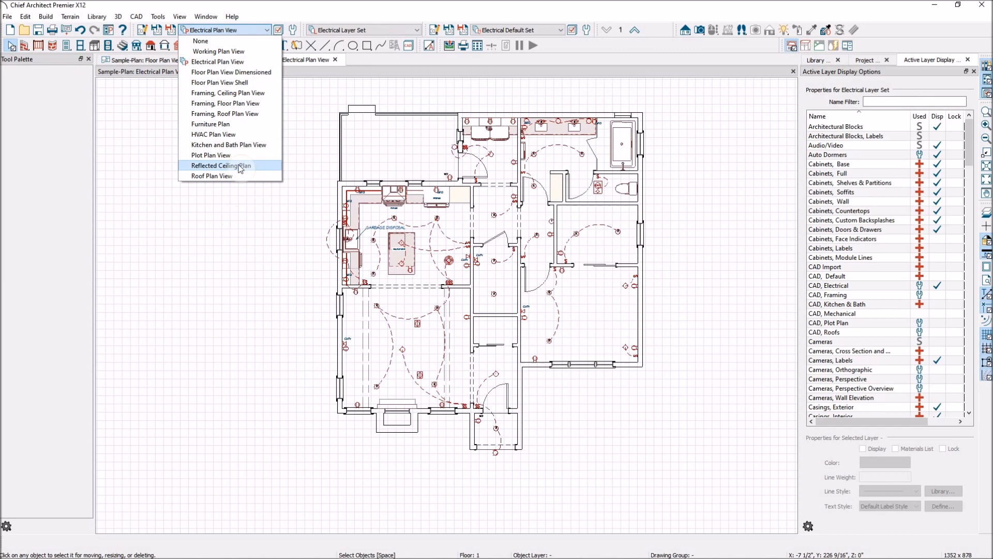
left_click(240, 166)
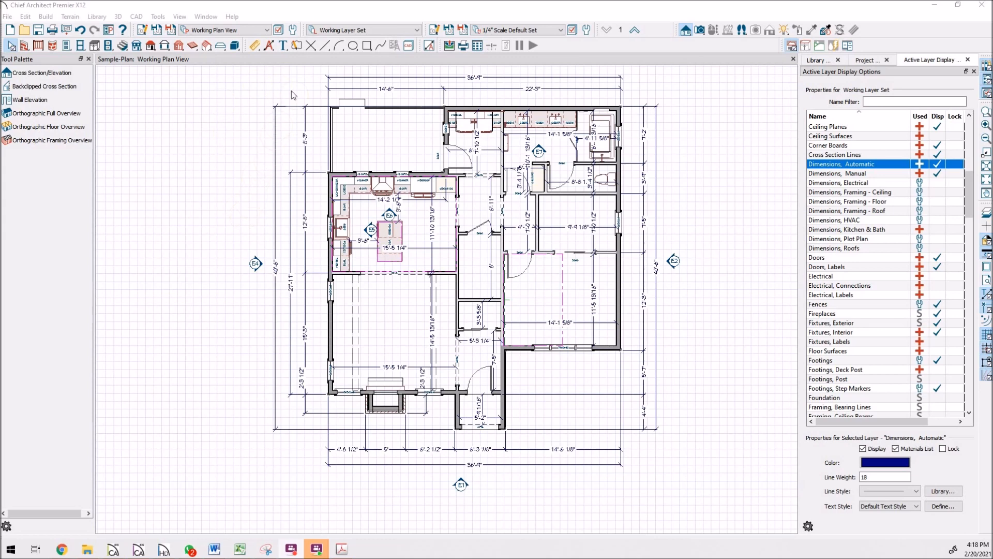
Step: Switch the saved plan view to Electrical Plan View and back to Floor Plan View Dimensioned
left_click(269, 30)
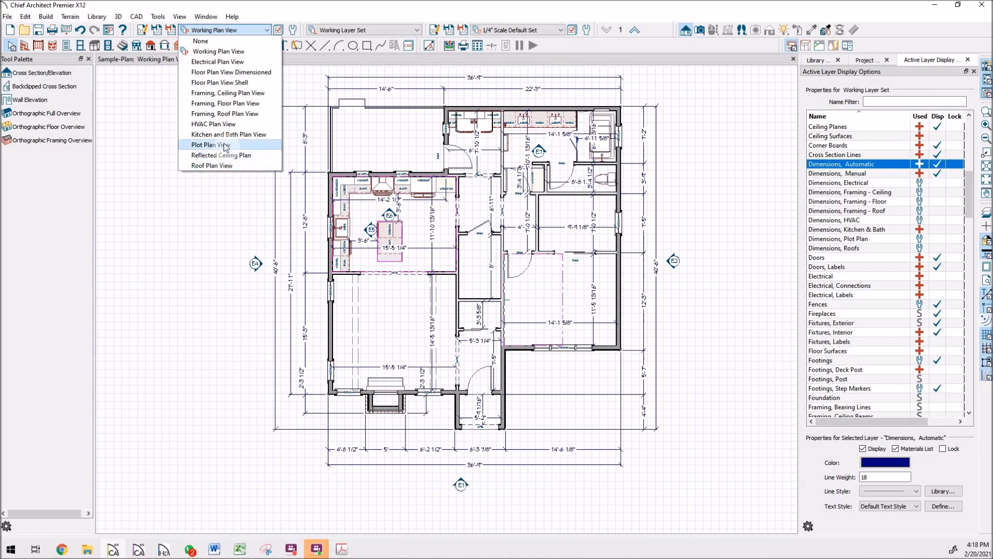
left_click(231, 64)
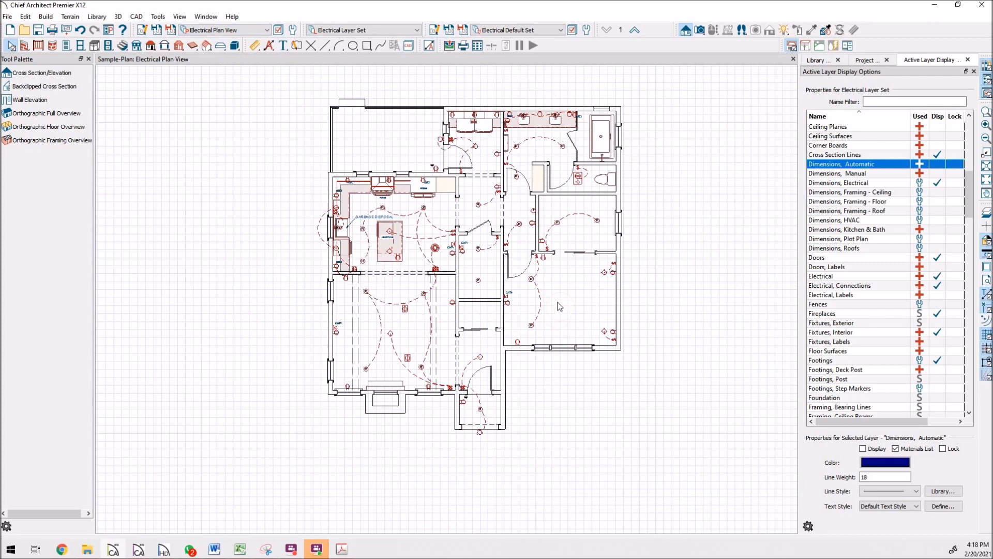
left_click(266, 30)
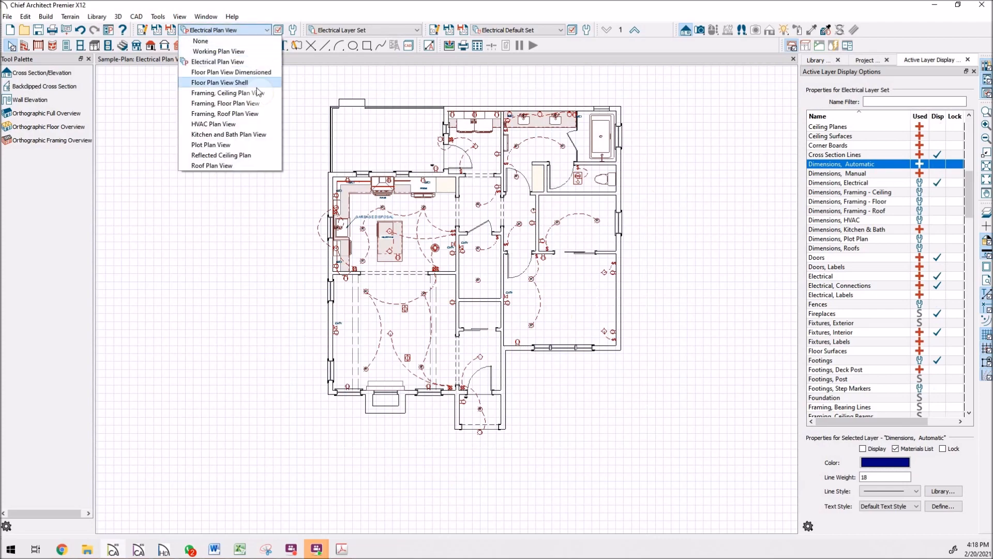
left_click(268, 75)
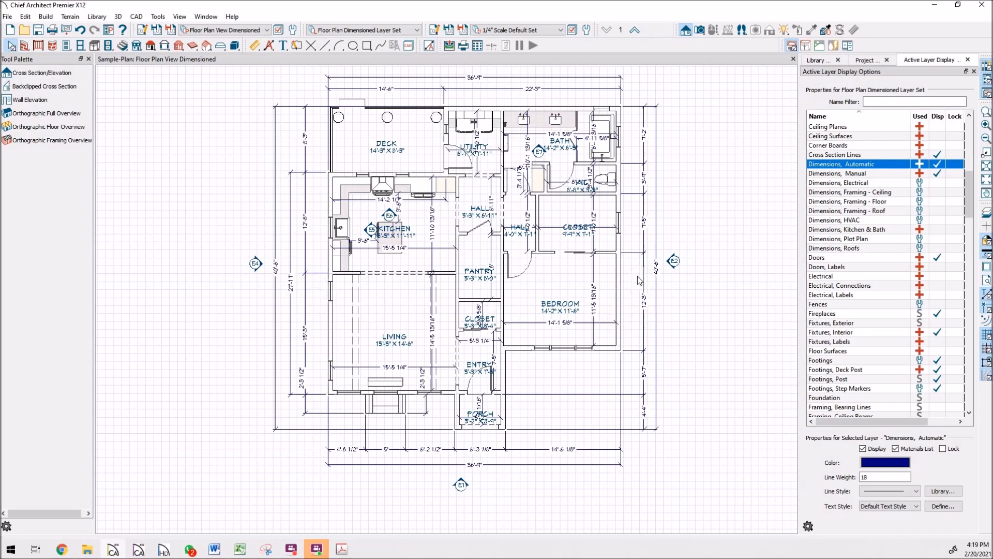
Step: Select the bedroom's east wall and turn on display of the Walls, Layers layer
left_click(620, 275)
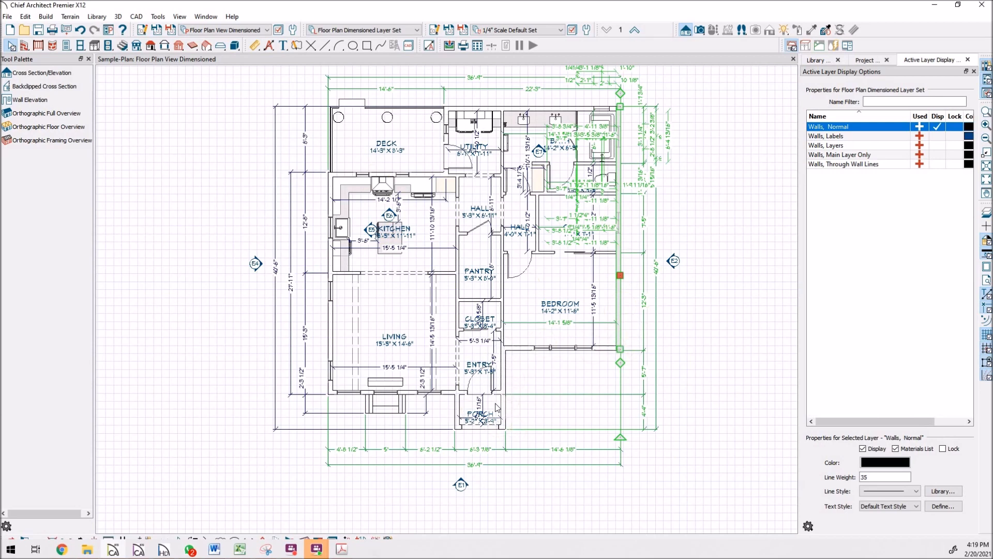
left_click(938, 145)
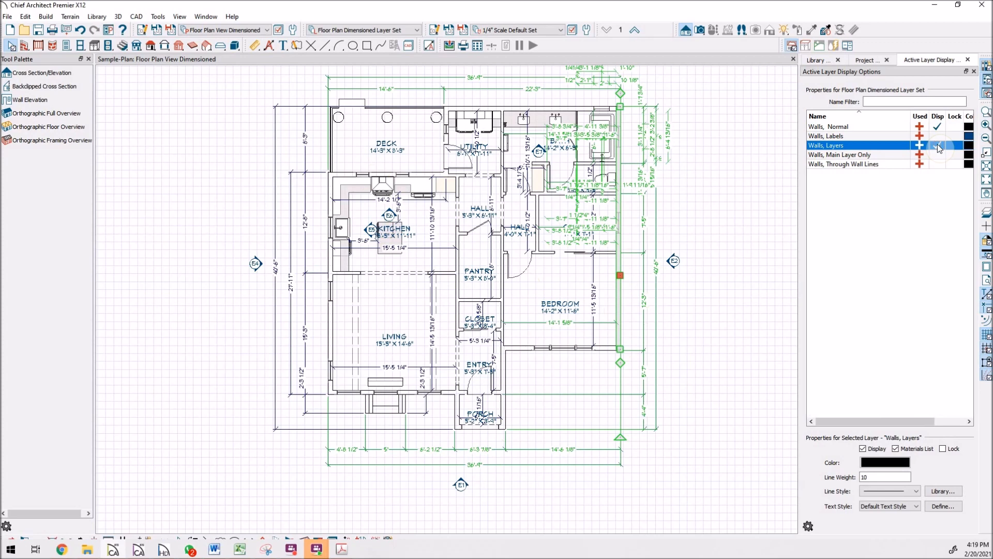
left_click(938, 145)
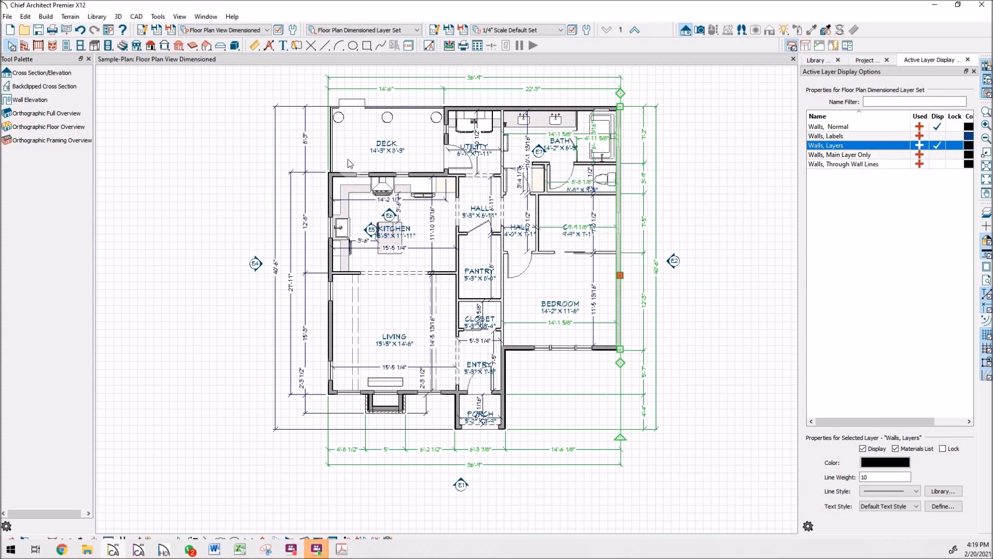
Step: Examine the wall layer lines closely around the closet, entry and living room
scroll(583, 333, "up", 6)
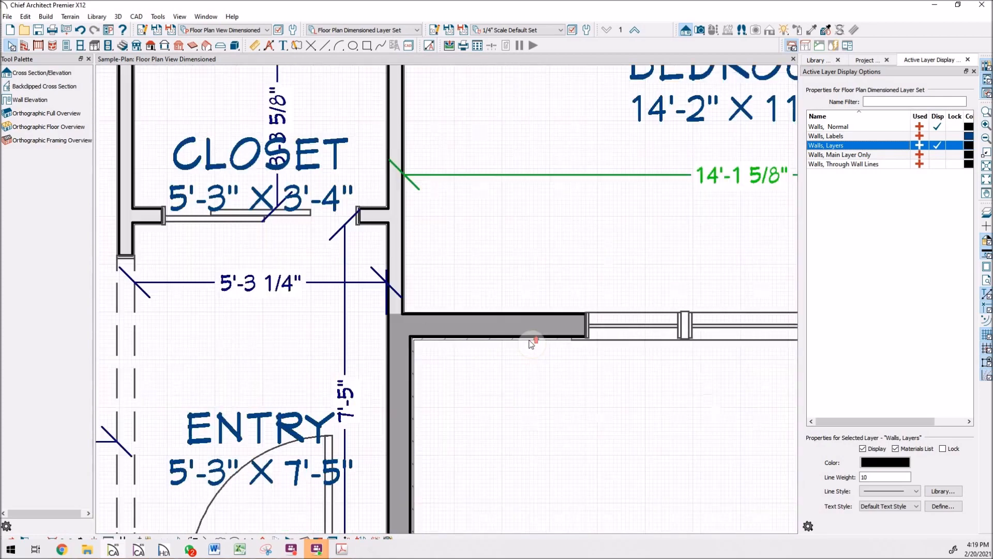
scroll(531, 345, "up", 1)
scroll(506, 322, "down", 6)
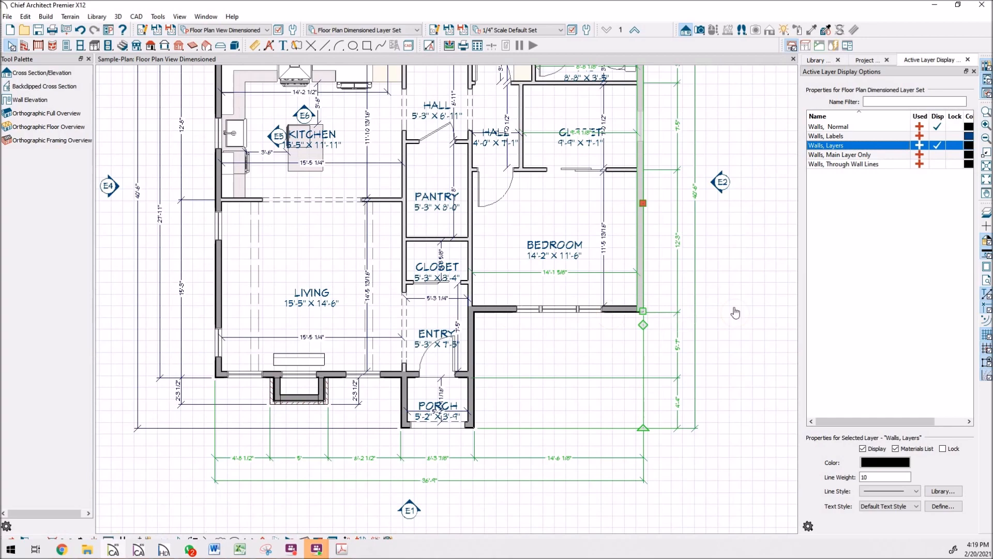
key("Escape")
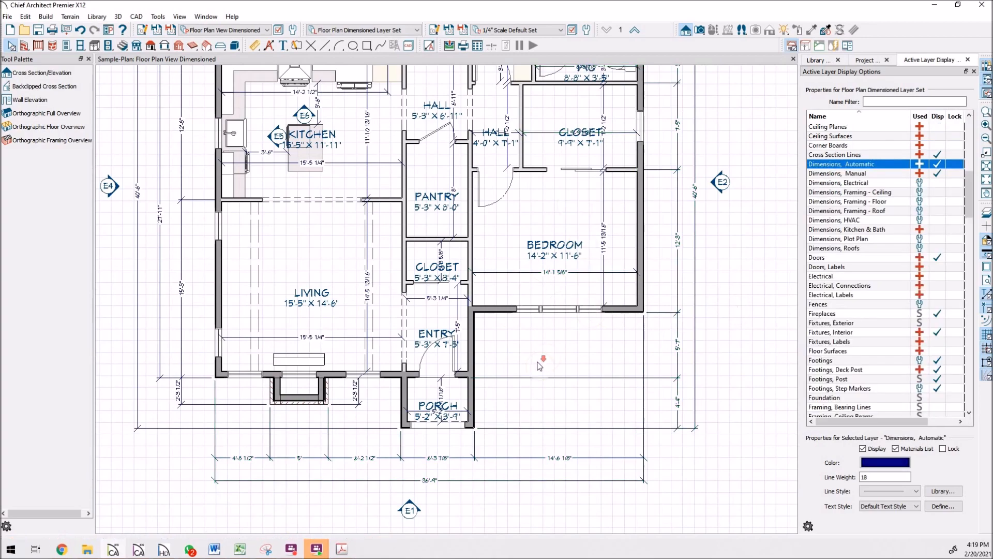
scroll(541, 362, "down", 5)
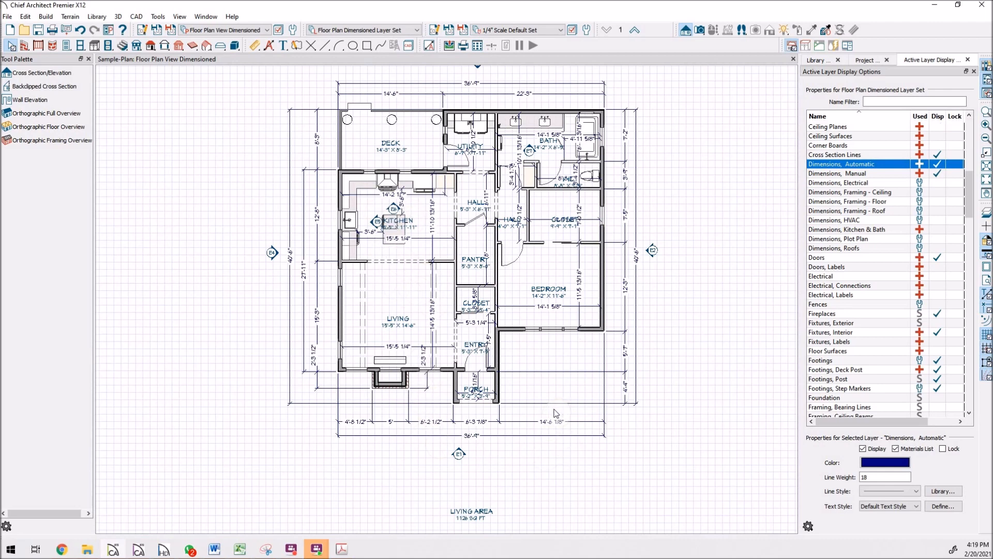
scroll(476, 408, "up", 4)
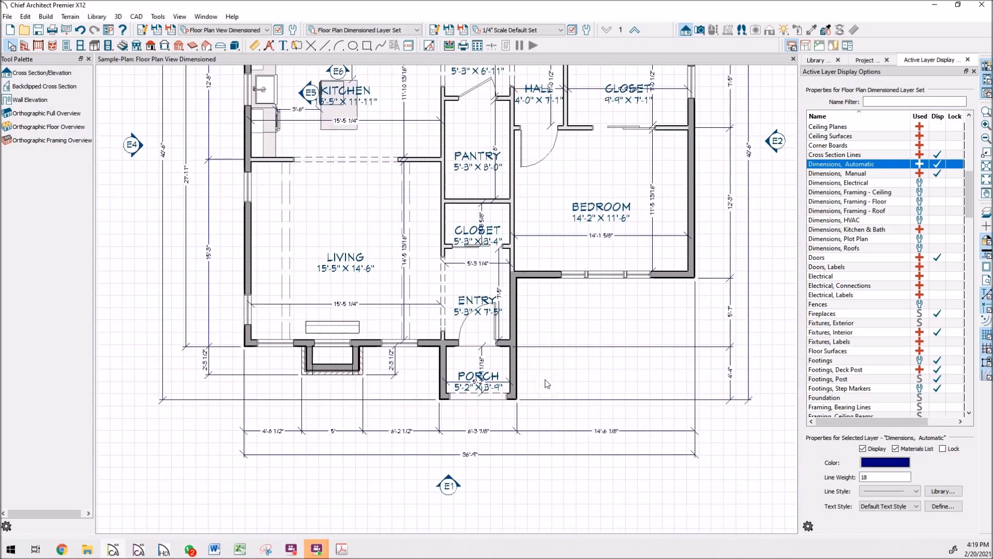
scroll(400, 215, "up", 2)
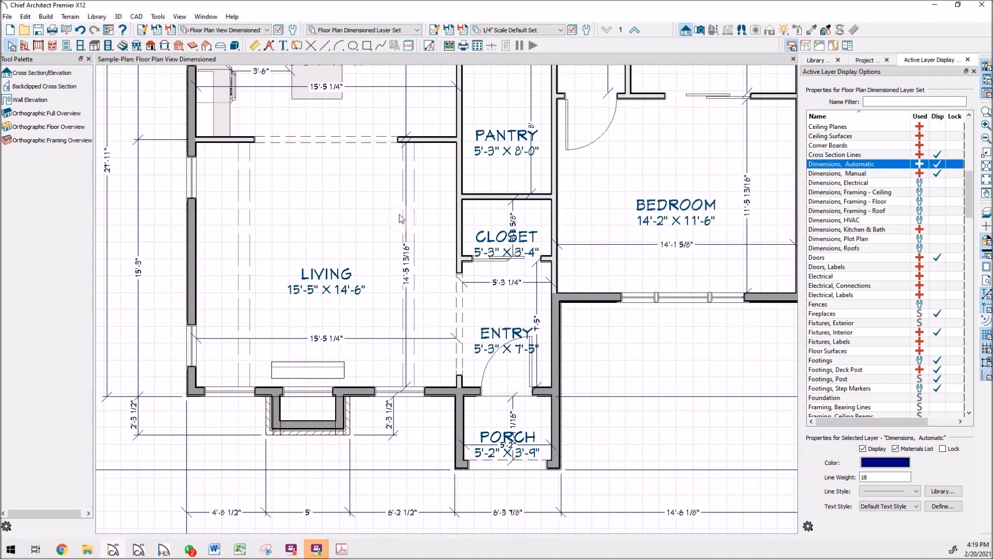
scroll(424, 233, "up", 1)
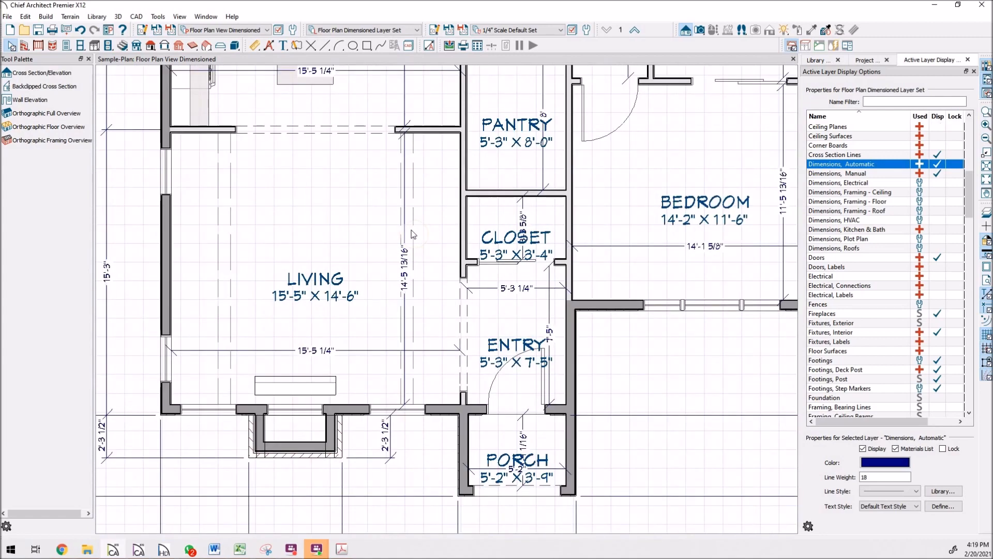
Step: Select the living room to view its Rooms layer settings, then deselect it
left_click(406, 237)
left_click(422, 220)
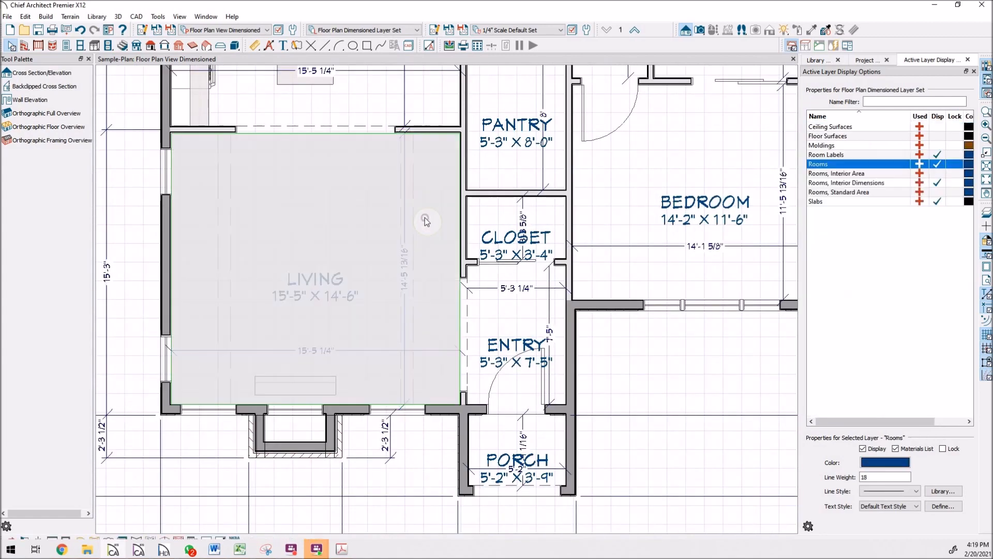
scroll(415, 222, "down", 5)
scroll(462, 337, "down", 2)
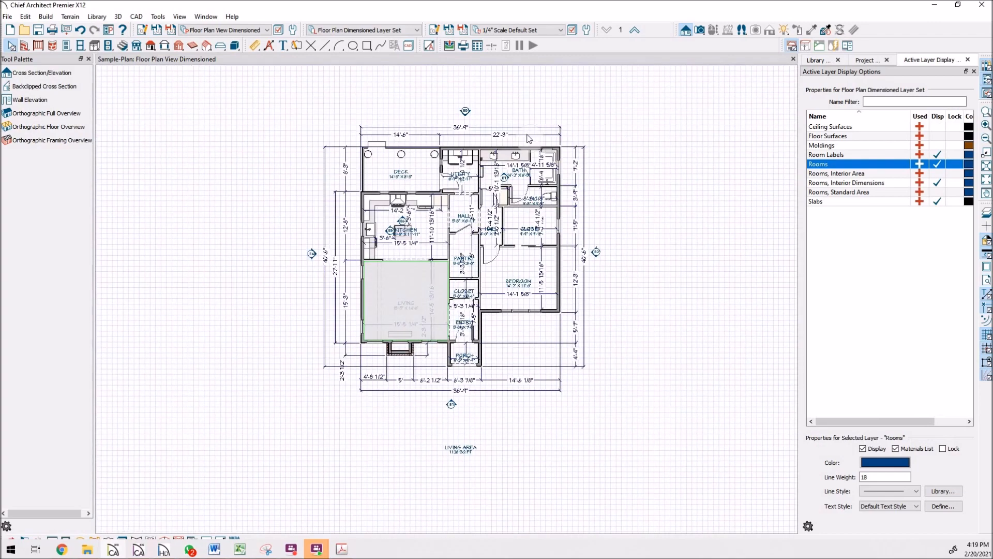
left_click(608, 159)
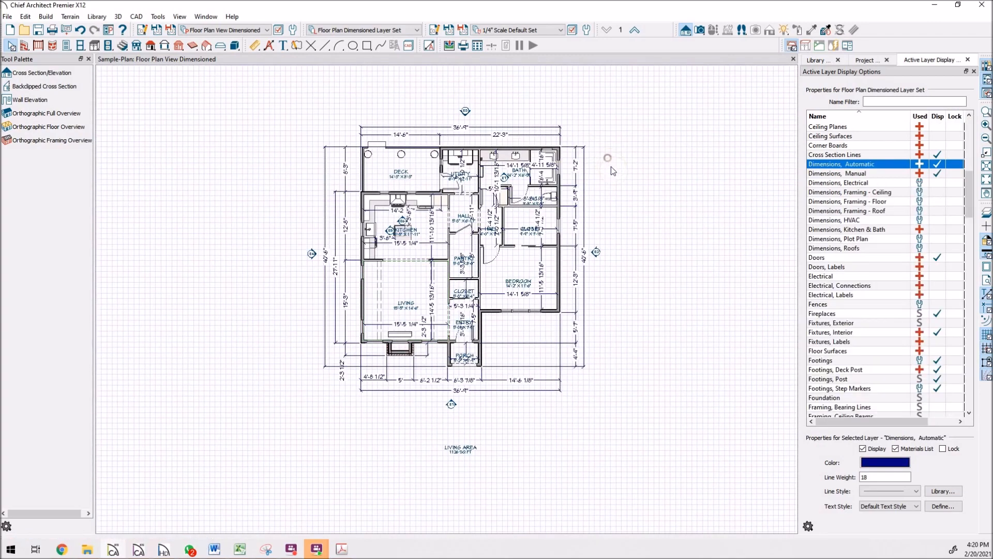
Step: Select the closet's room label to view its Room Labels layer settings
scroll(549, 225, "up", 4)
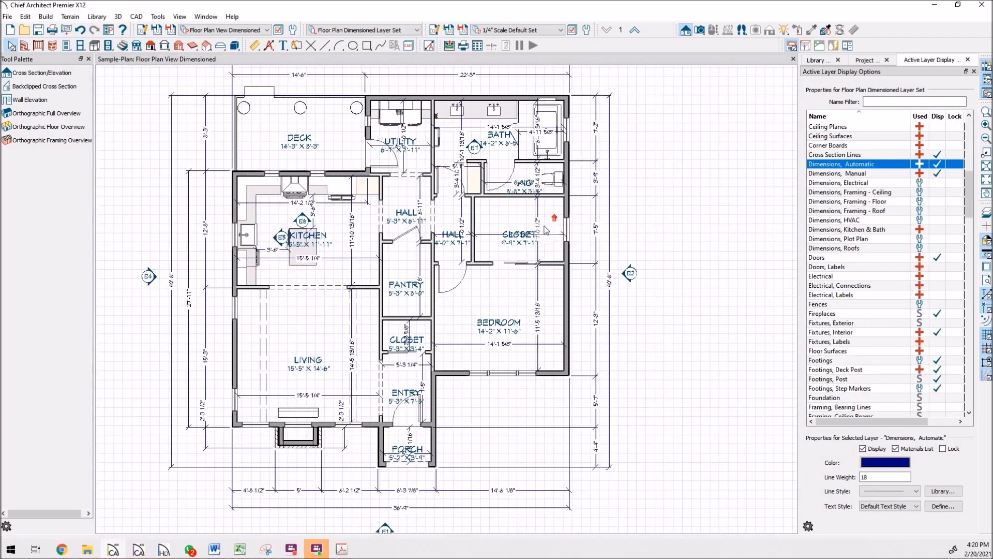
scroll(489, 247, "up", 2)
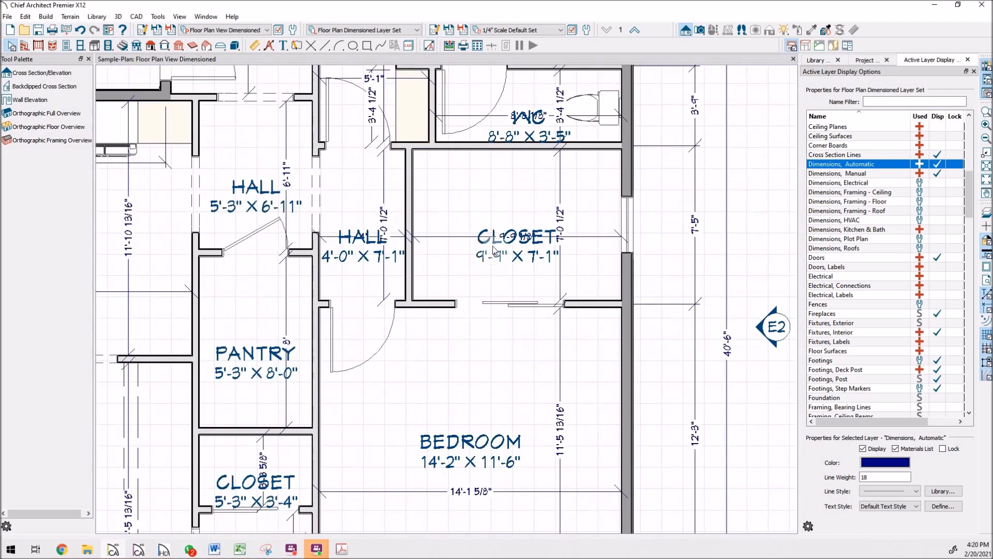
left_click(489, 237)
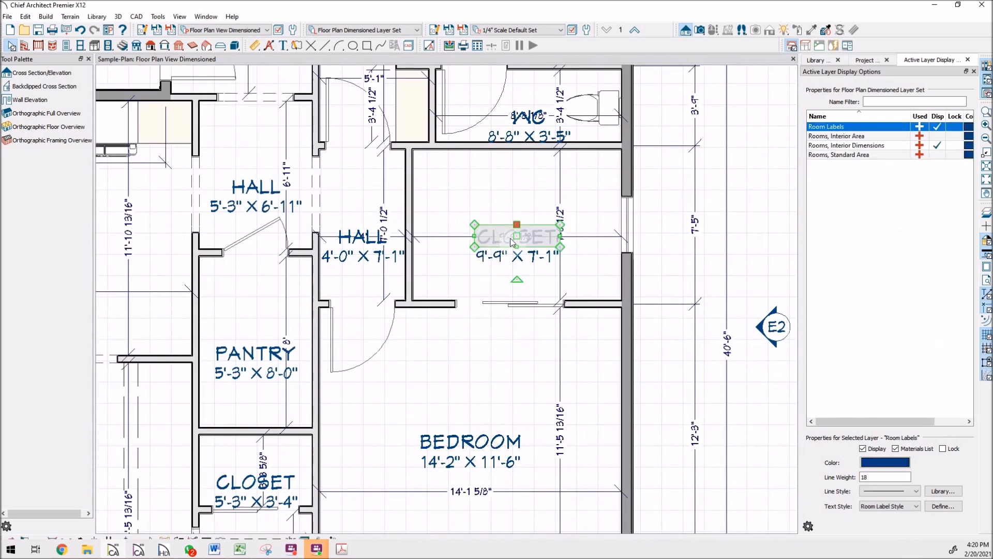
Step: Move the closet's room label upward within the closet
left_click_drag(517, 237, 510, 202)
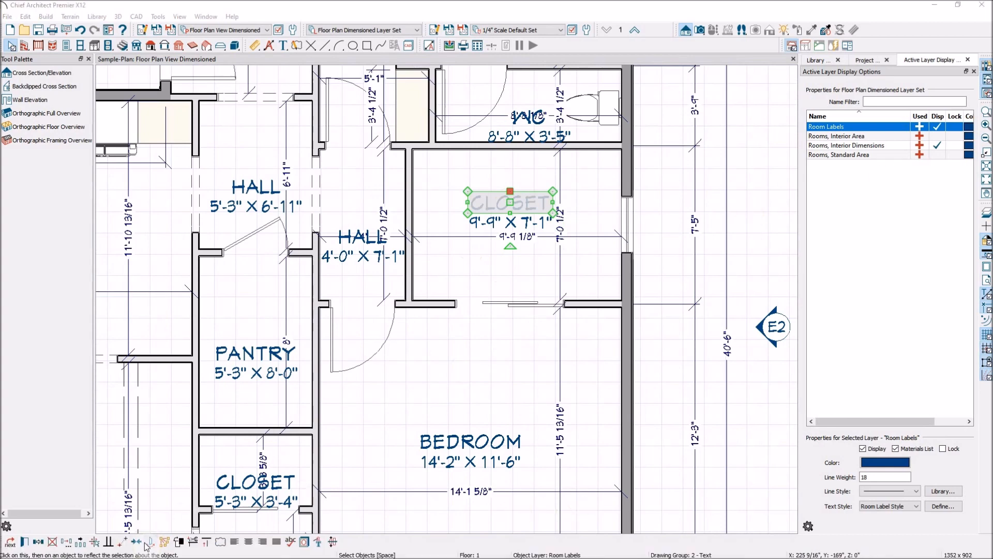
left_click(137, 543)
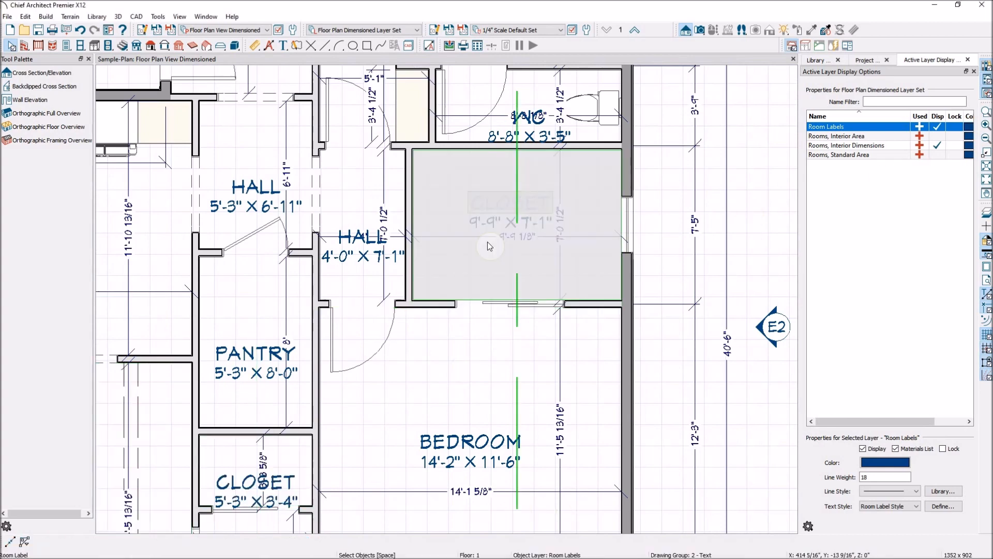
Step: Reposition the closet's automatic width dimension below the label and shift its height dimension toward the east wall
left_click(456, 241)
left_click(445, 238)
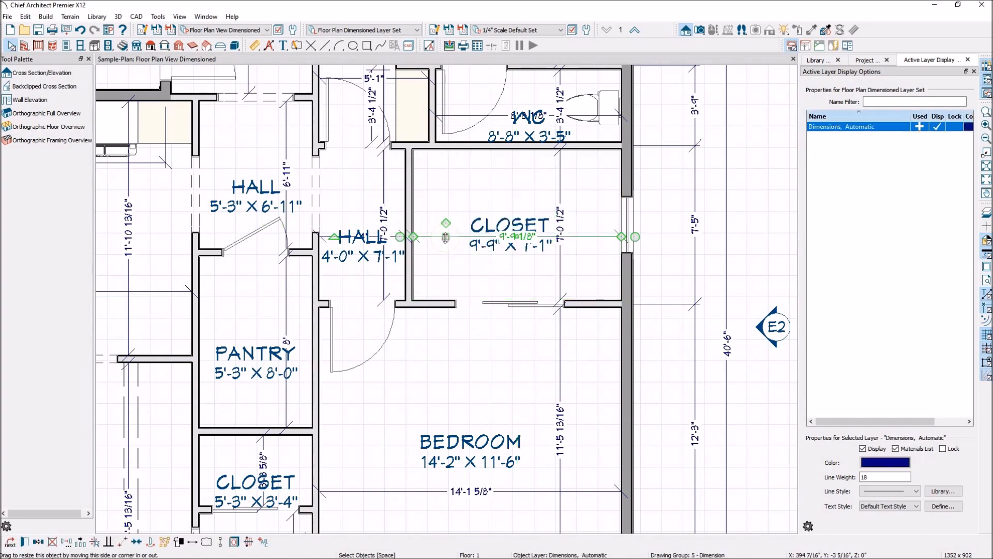
left_click_drag(445, 237, 449, 270)
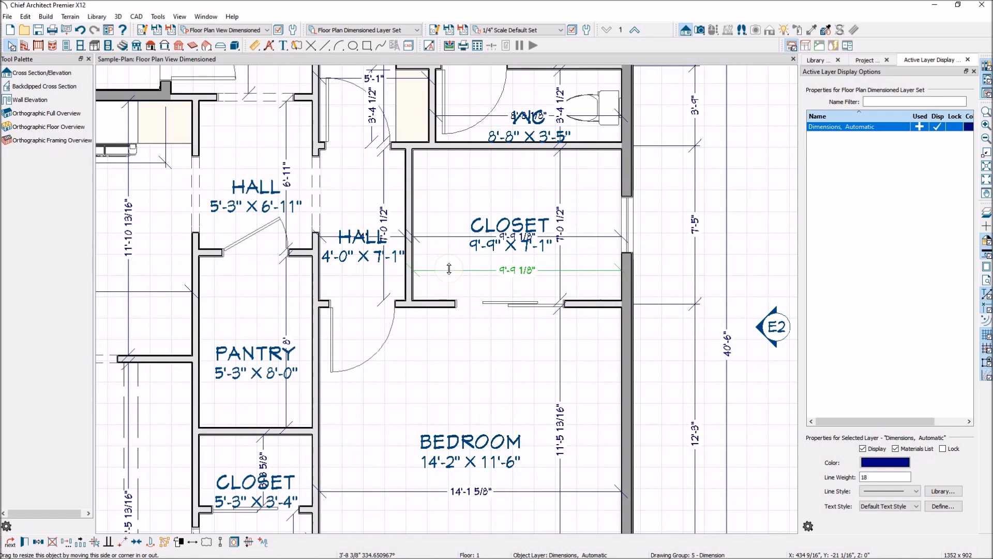
left_click(560, 186)
left_click_drag(559, 192, 585, 193)
Step: Shift the bedroom's vertical dimension line eastward, after opening and cancelling its dimension specification
double_click(562, 364)
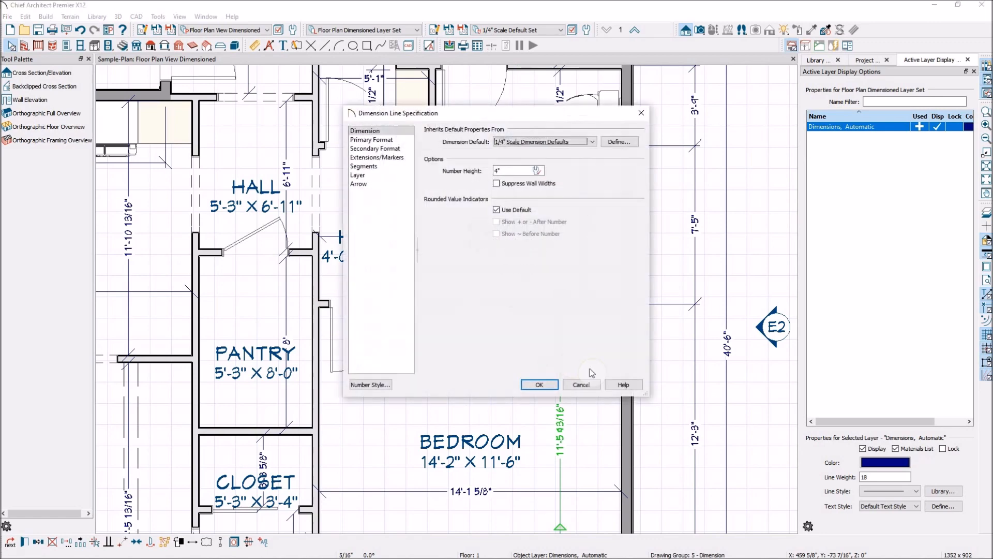
left_click(581, 384)
left_click_drag(557, 363, 581, 365)
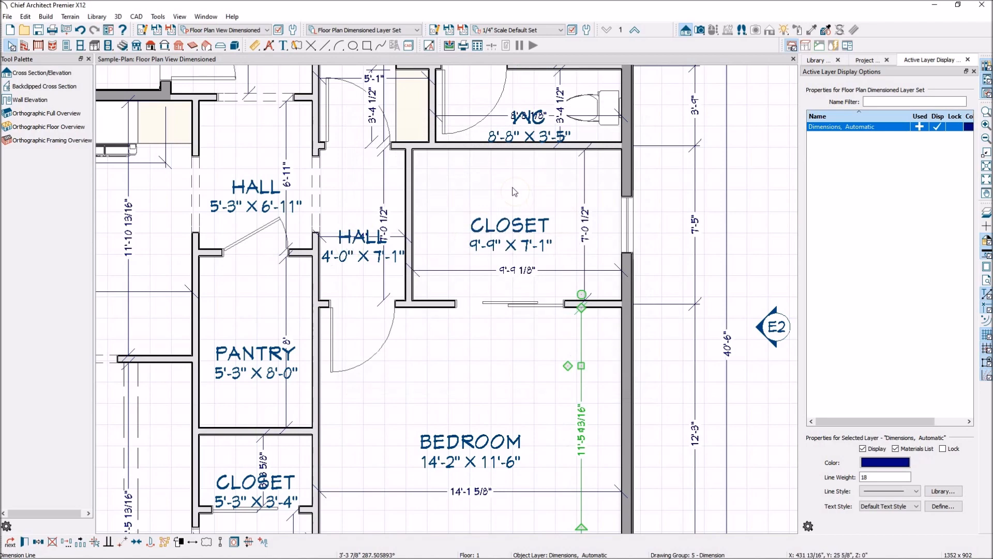
Step: Select the closet's room label and turn off display of the Rooms, Interior Dimensions layer
scroll(501, 267, "down", 2)
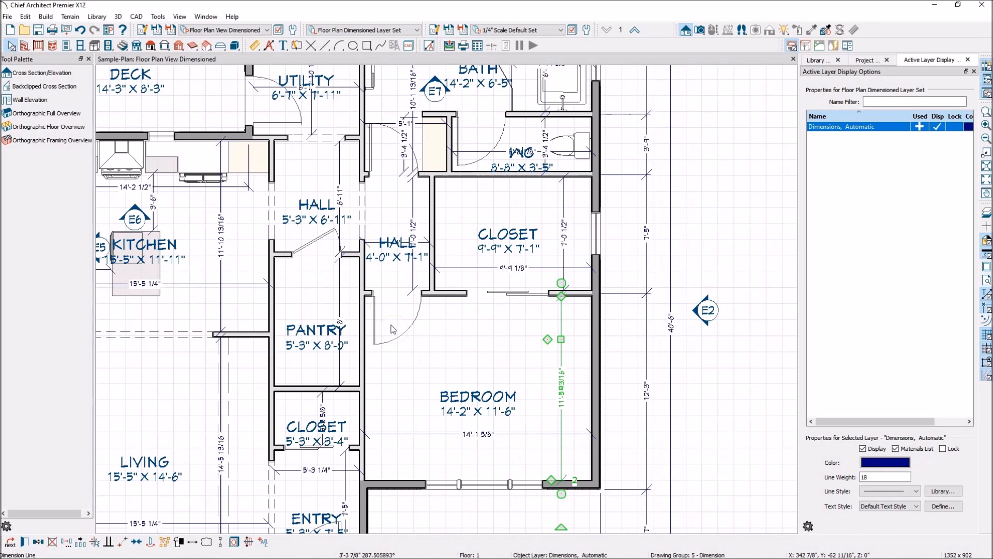
scroll(268, 360, "down", 1)
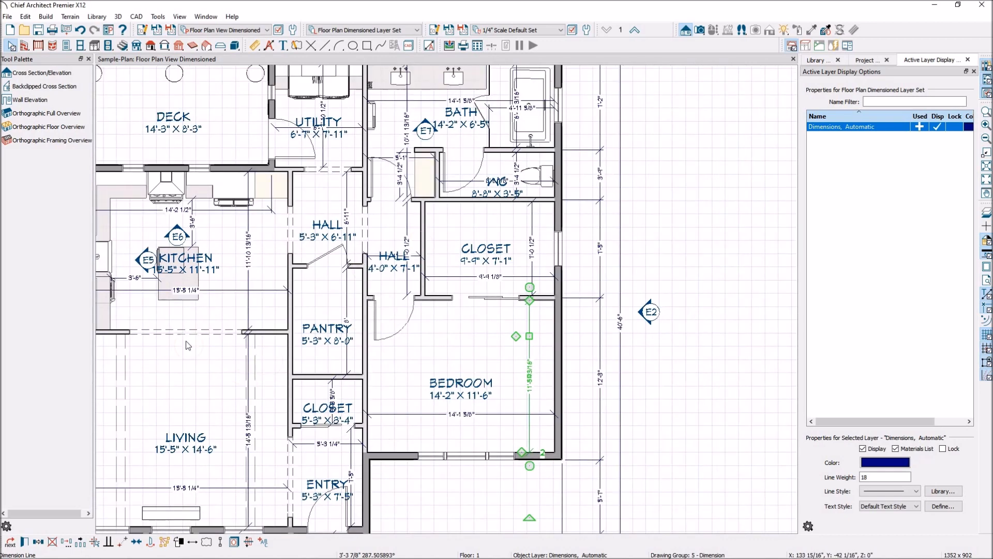
left_click(487, 262)
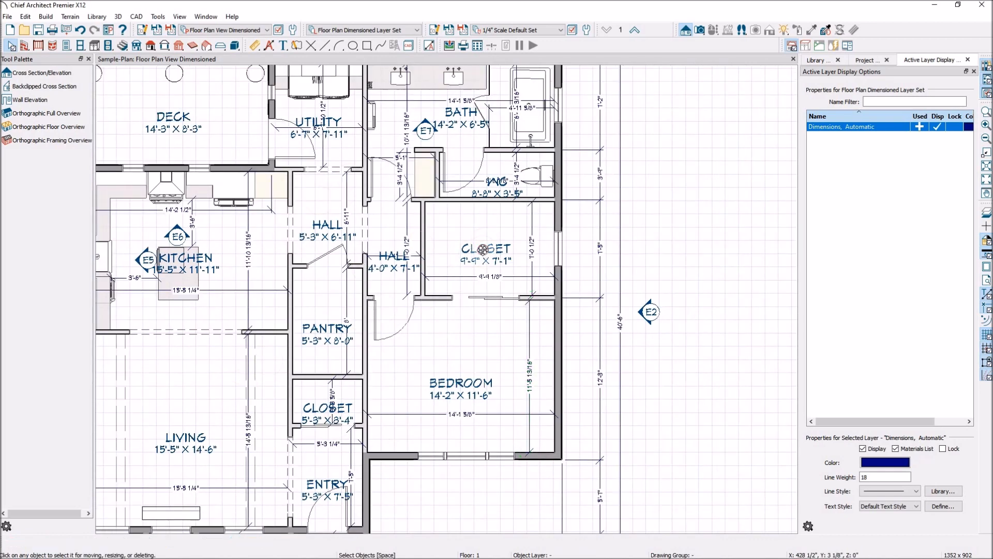
left_click(477, 262)
left_click(483, 252)
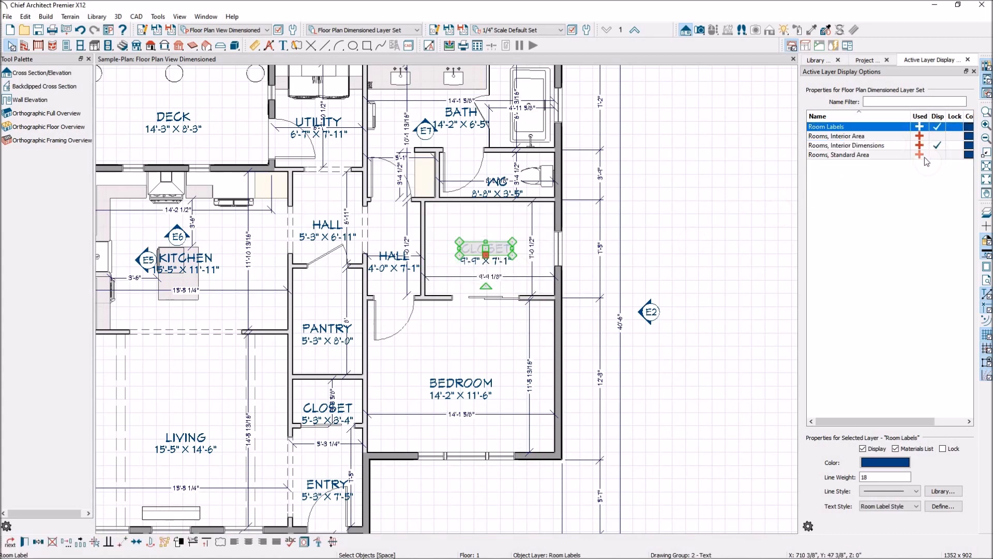
left_click(937, 146)
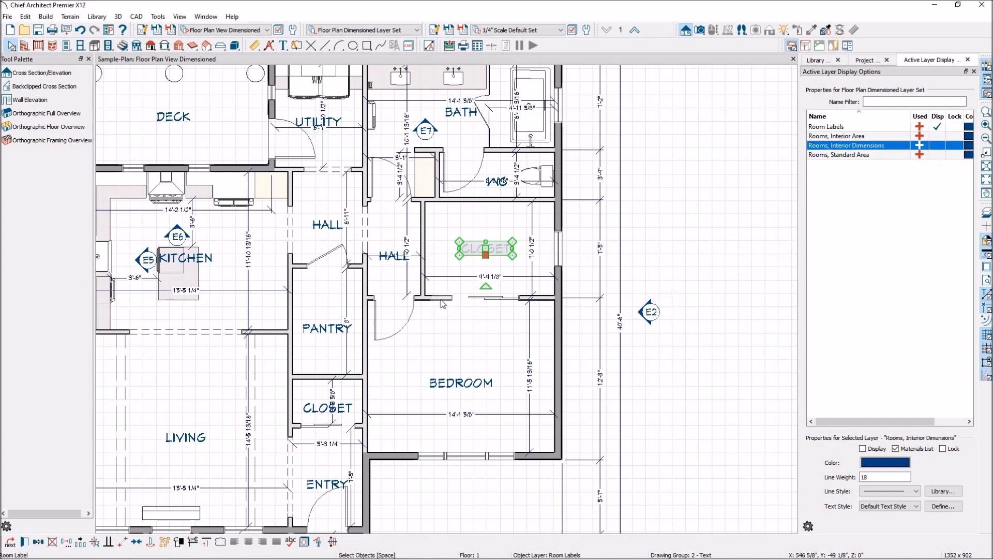
Step: Move the kitchen's room label to the right
scroll(263, 290, "down", 2)
scroll(307, 267, "up", 3)
left_click(298, 259)
left_click_drag(277, 257, 336, 271)
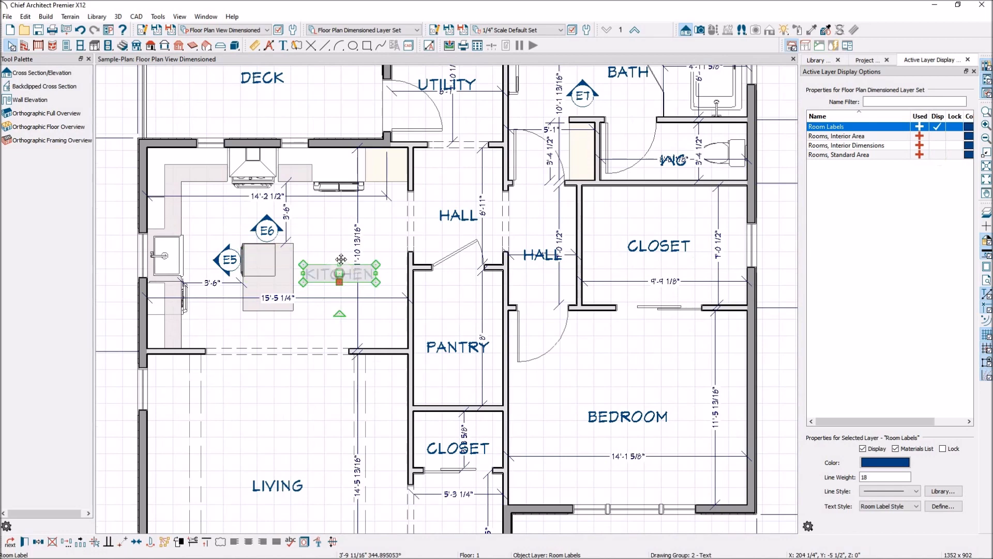
Step: Move the kitchen's vertical dimension line eastward
left_click(358, 212)
left_click_drag(358, 212, 389, 212)
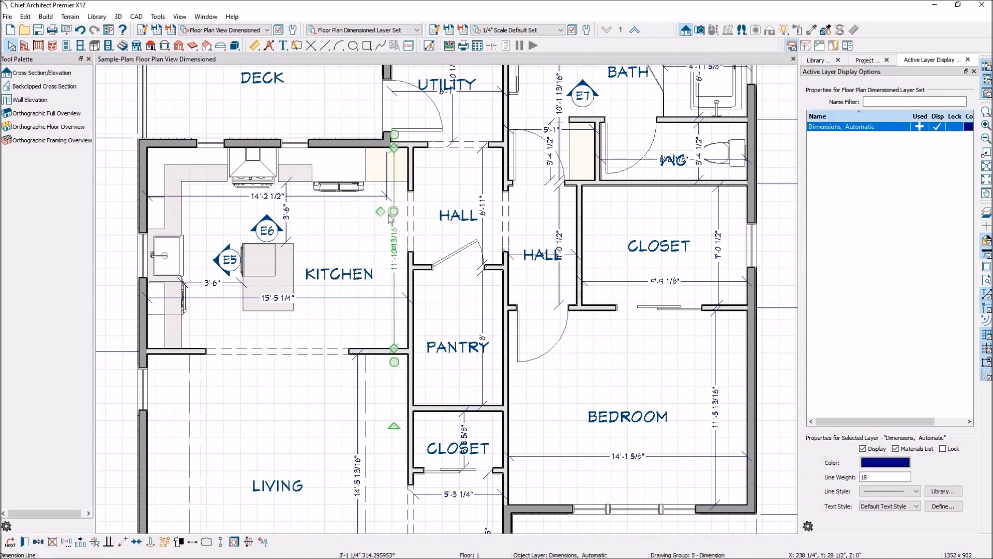
scroll(390, 211, "down", 2)
scroll(362, 217, "up", 1)
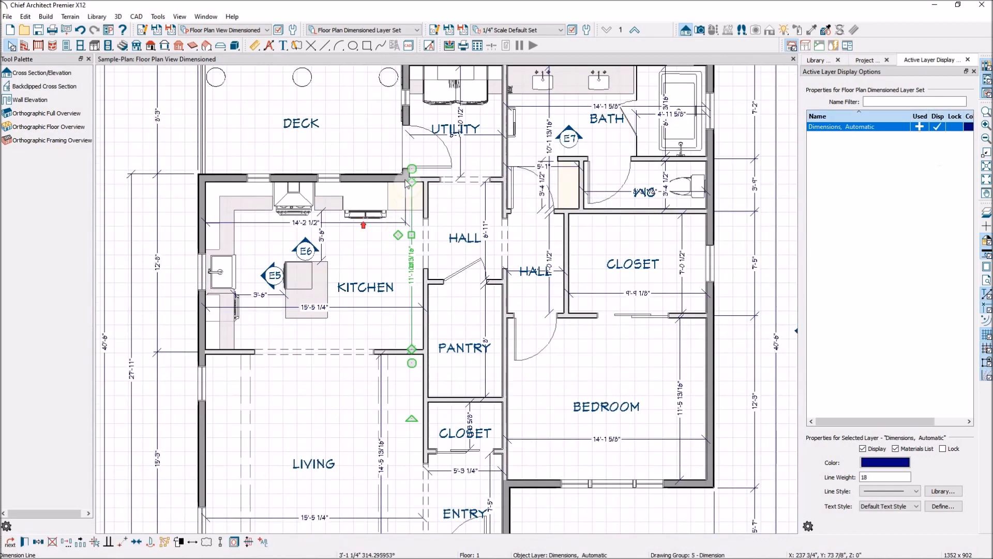
left_click(339, 223)
scroll(401, 352, "down", 2)
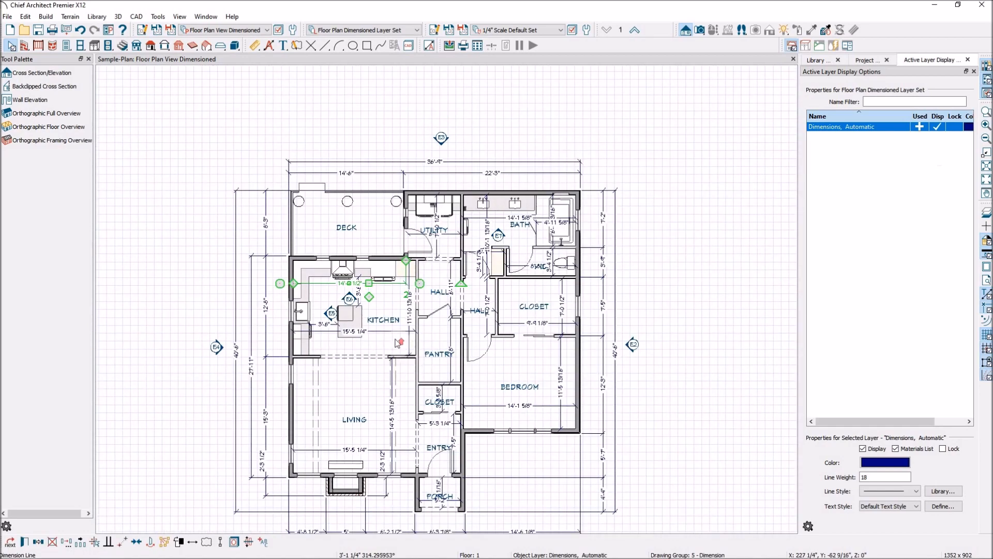
scroll(398, 348, "up", 1)
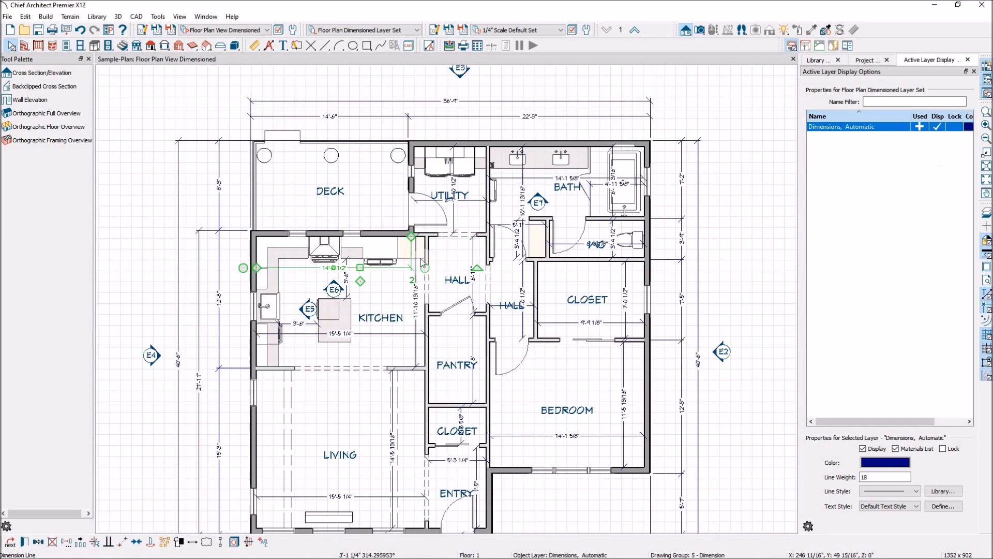
key("Escape")
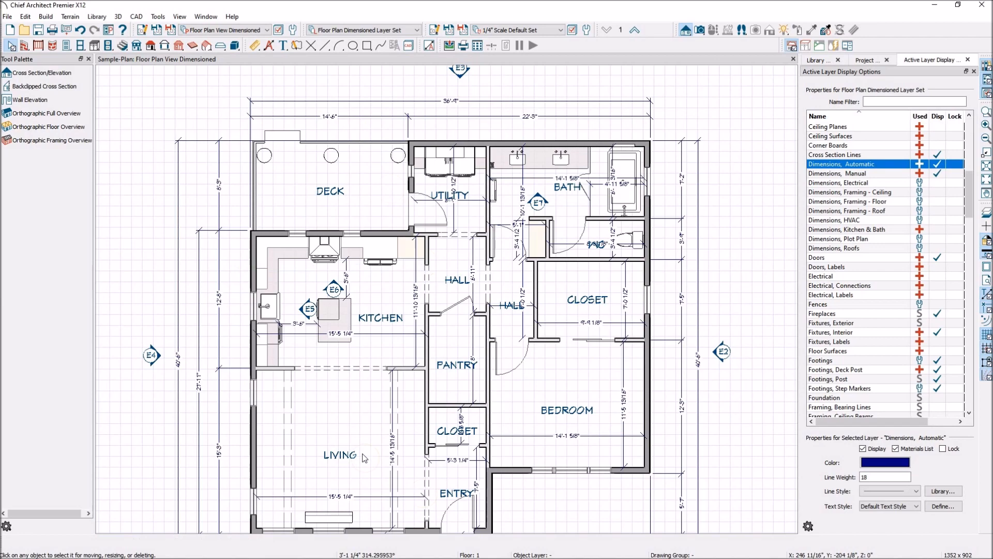
Step: Move the kitchen's lower width dimension slightly downward, then deselect it
scroll(380, 340, "up", 1)
left_click(380, 334)
left_click_drag(380, 334, 384, 356)
scroll(384, 355, "down", 2)
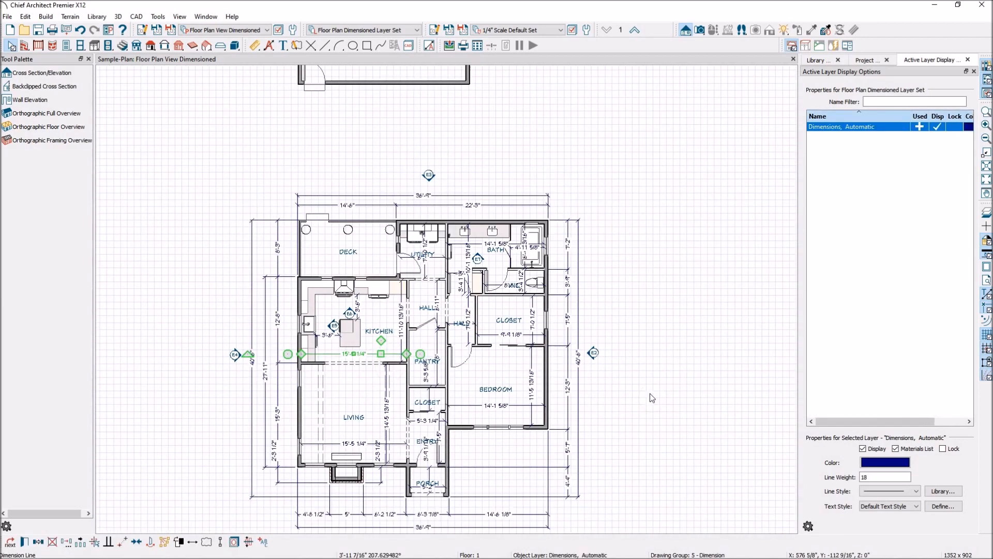
key("Escape")
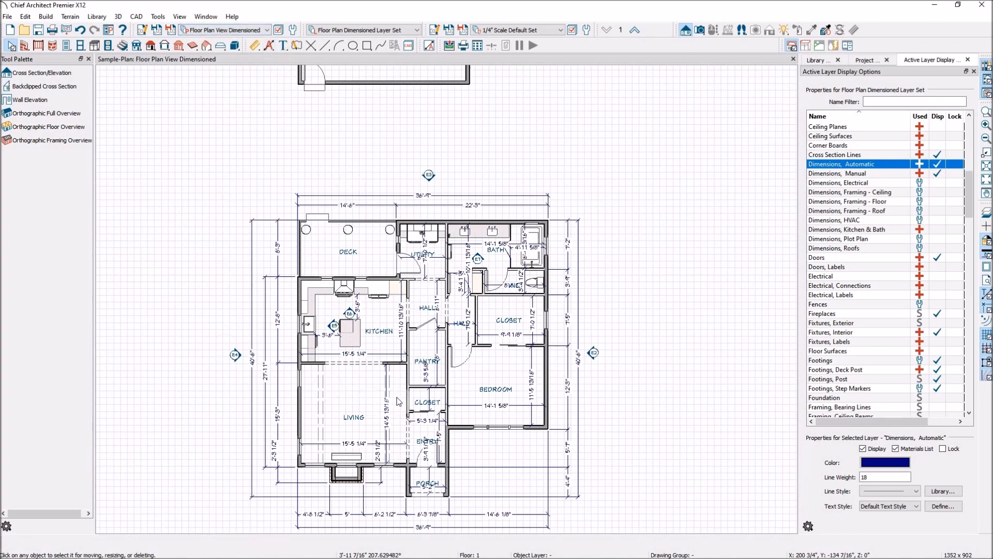
Step: Switch the saved plan view to Reflected Ceiling Plan
left_click(265, 31)
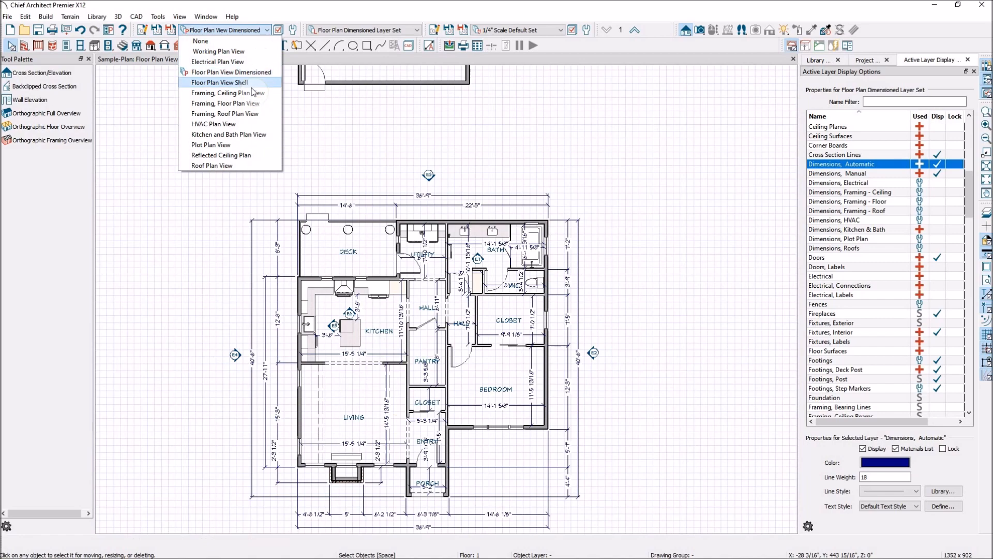
left_click(246, 156)
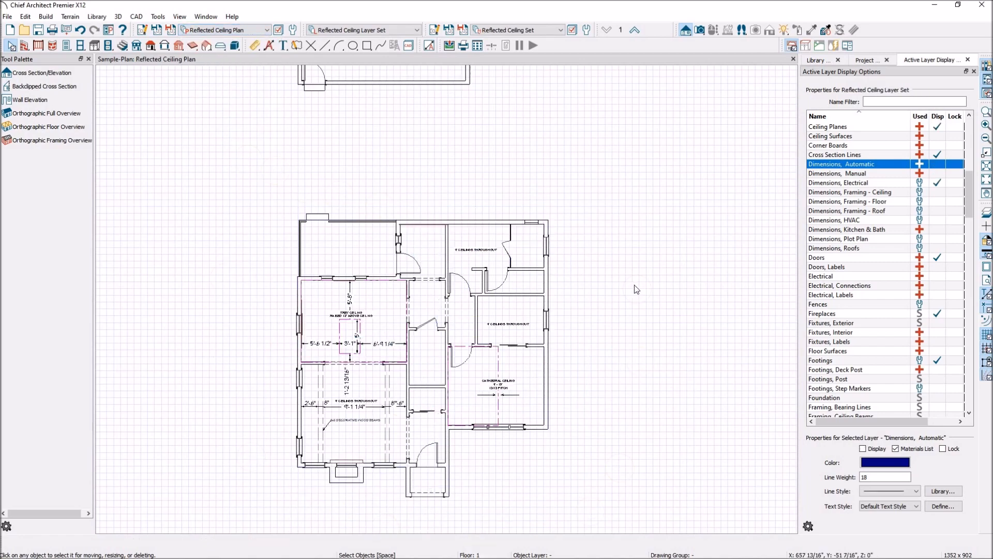
scroll(394, 520, "up", 1)
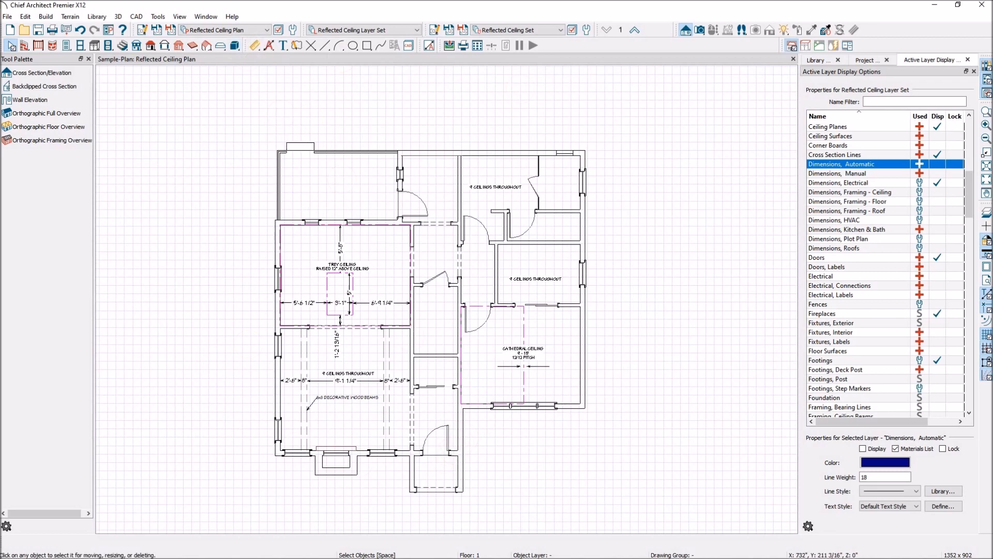
Step: Switch the saved plan view to Kitchen and Bath Plan View
left_click(268, 30)
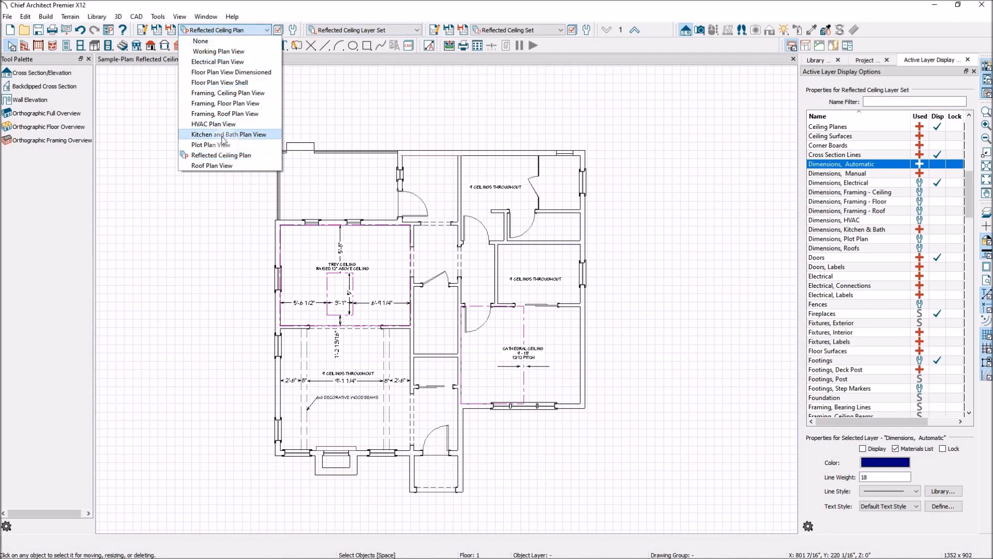
left_click(224, 135)
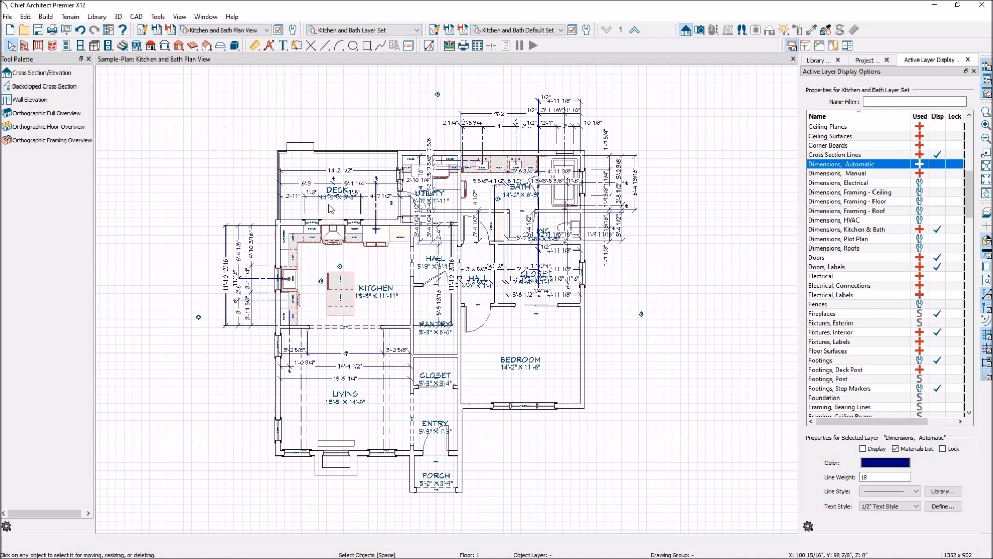
scroll(263, 305, "up", 1)
scroll(341, 276, "up", 1)
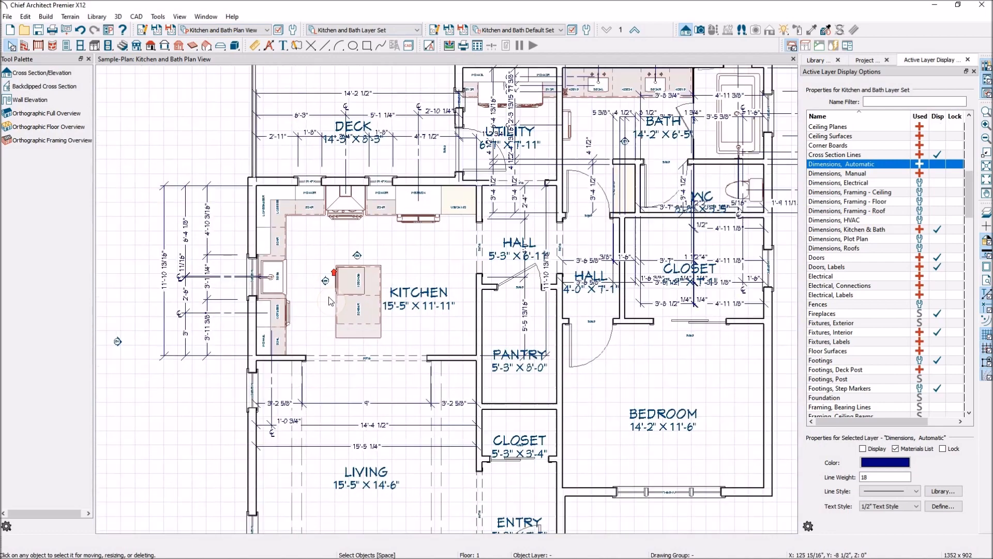
Step: Zoom in to examine the kitchen cabinets and bathroom dimensions in this view
scroll(202, 272, "up", 1)
scroll(202, 273, "up", 2)
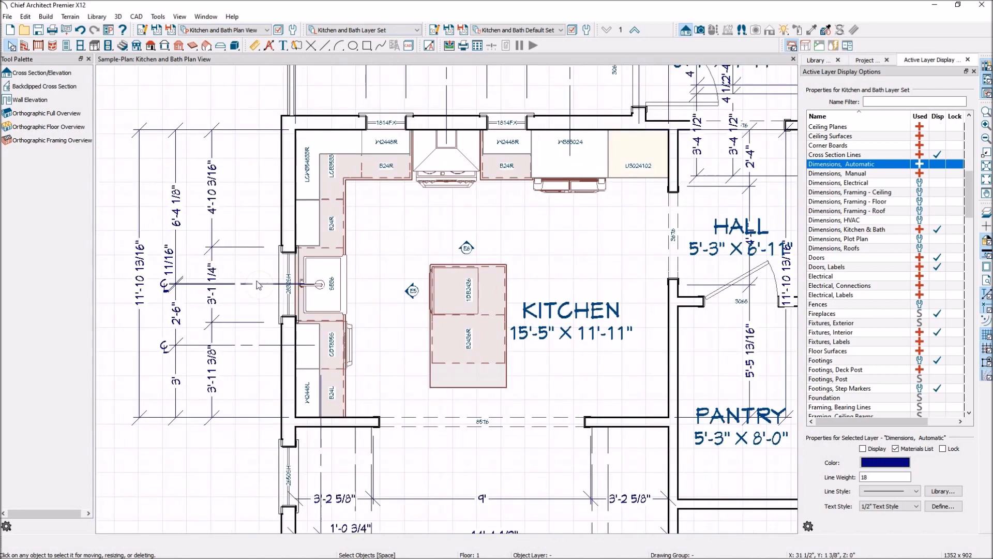
scroll(240, 306, "down", 3)
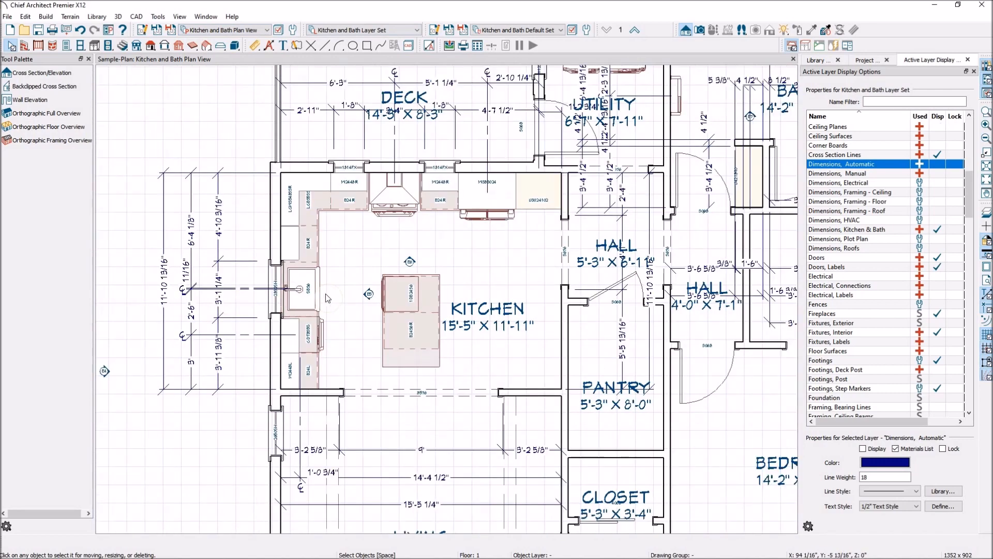
scroll(243, 306, "down", 3)
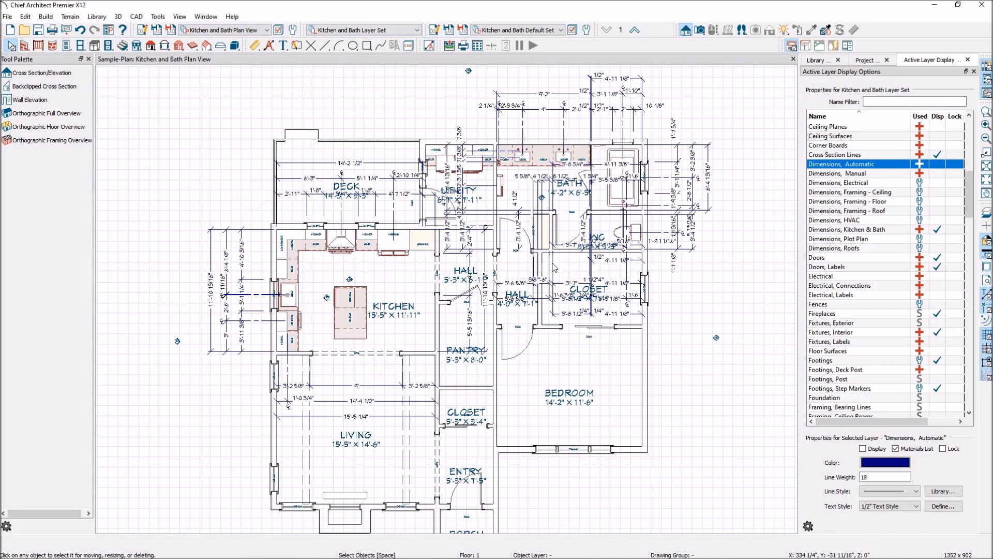
scroll(600, 310, "up", 1)
scroll(602, 311, "up", 2)
scroll(621, 373, "down", 2)
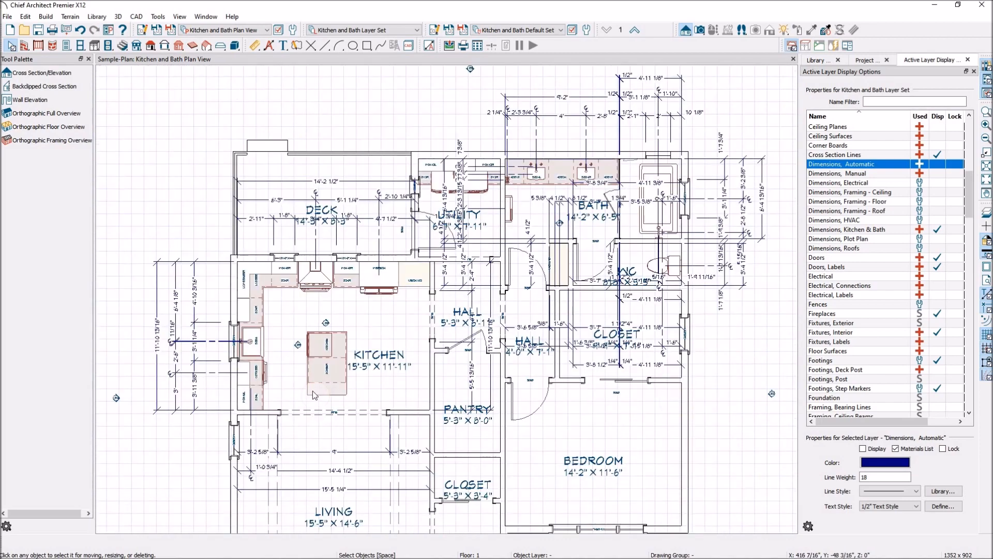
scroll(284, 444, "up", 1)
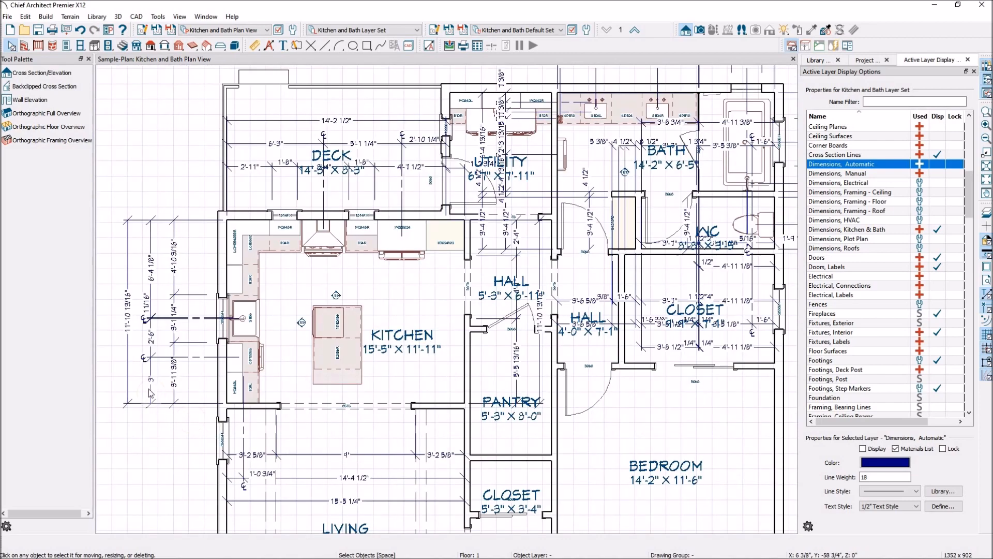
scroll(133, 376, "up", 4)
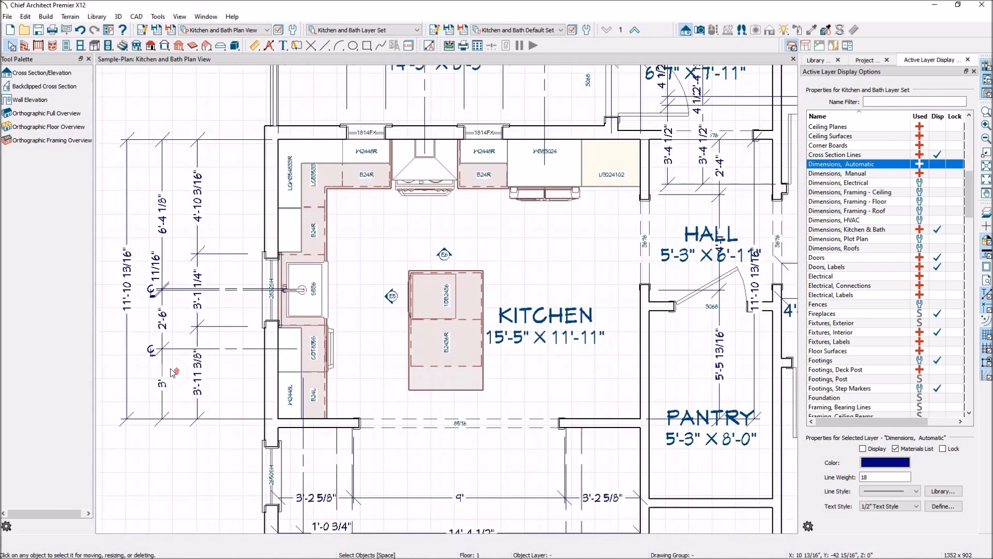
scroll(173, 372, "up", 1)
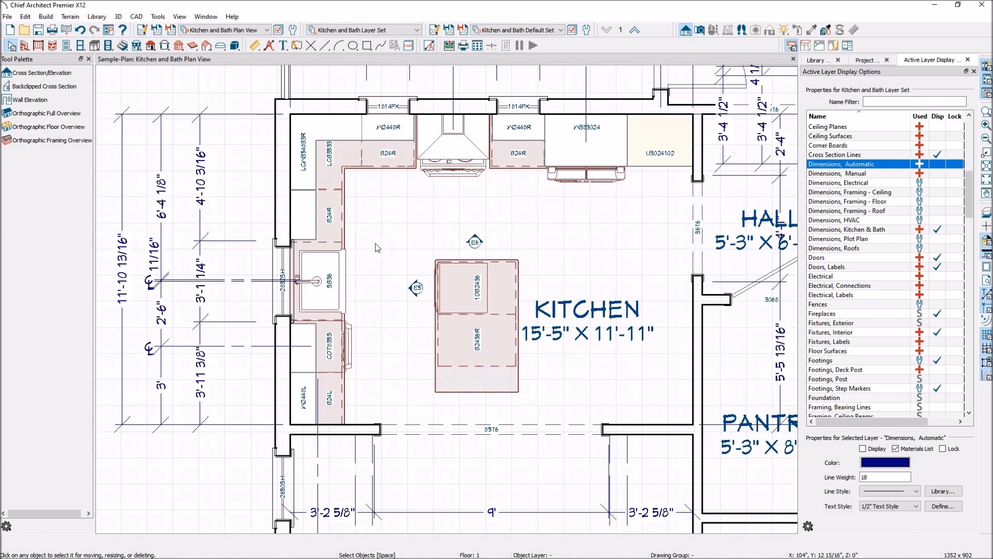
scroll(373, 288, "down", 5)
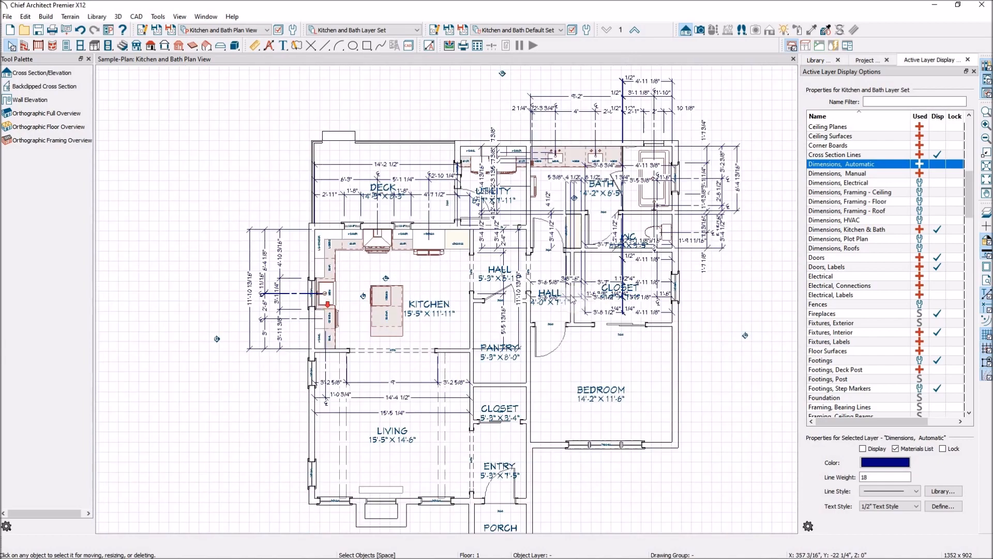
scroll(589, 151, "up", 3)
scroll(589, 155, "up", 4)
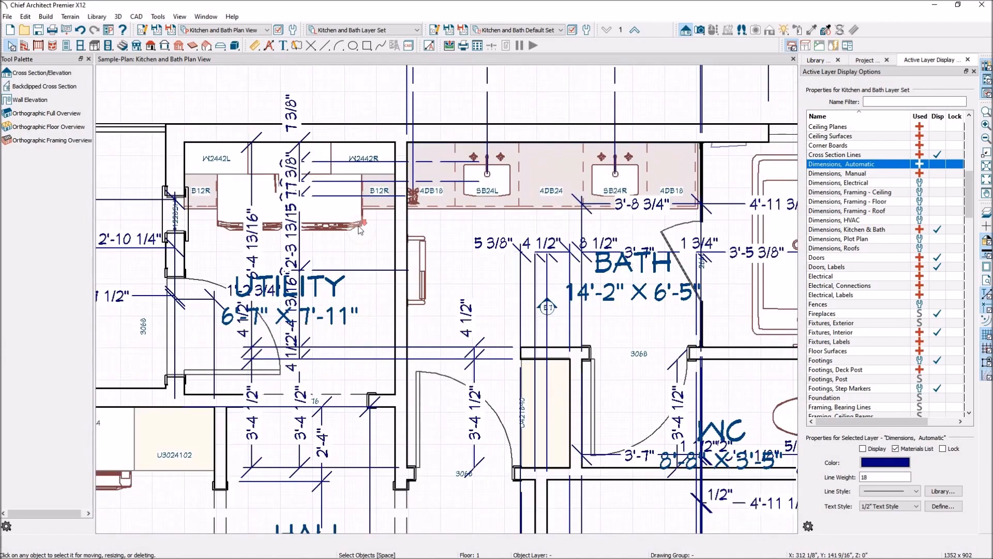
scroll(352, 222, "down", 2)
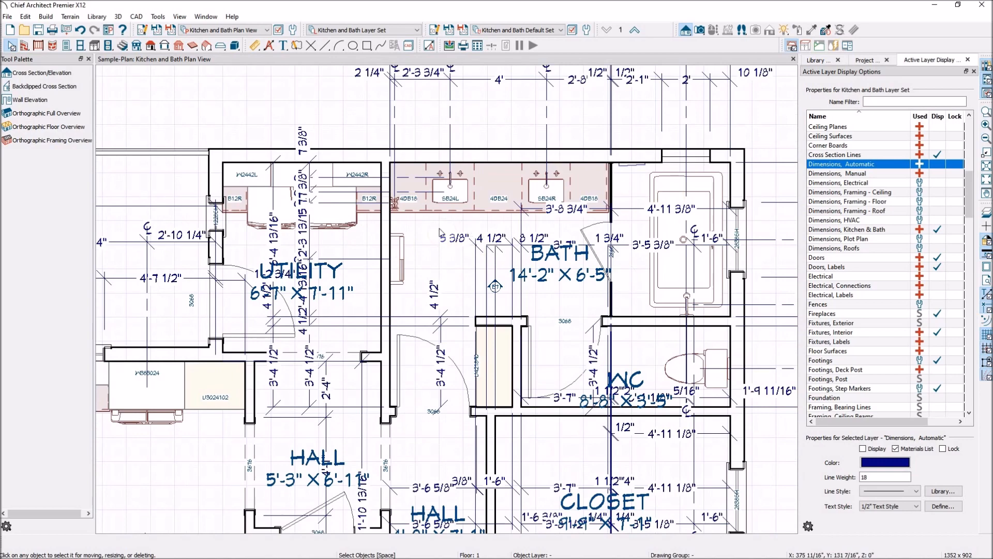
Step: Switch the saved plan view to Floor Plan View Dimensioned
scroll(403, 223, "up", 1)
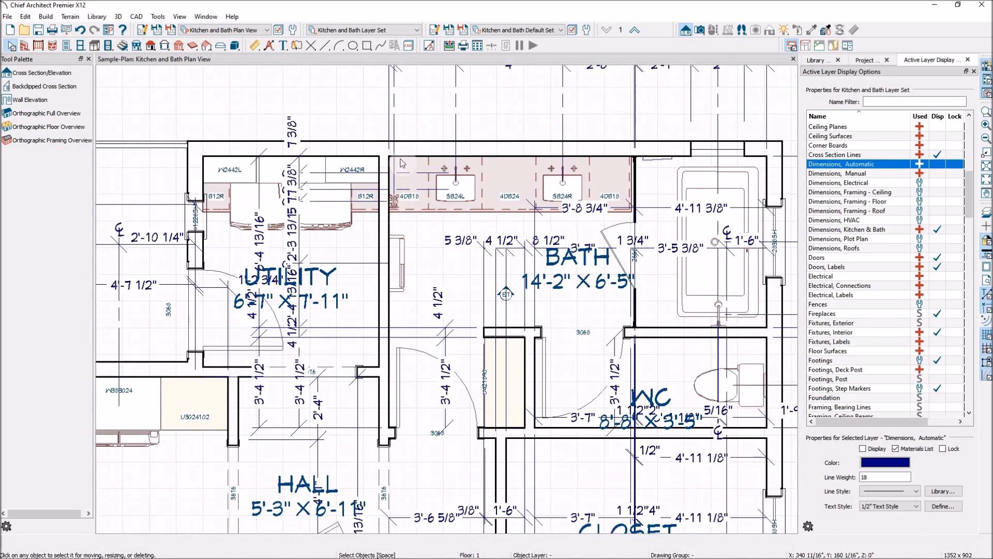
scroll(553, 306, "down", 4)
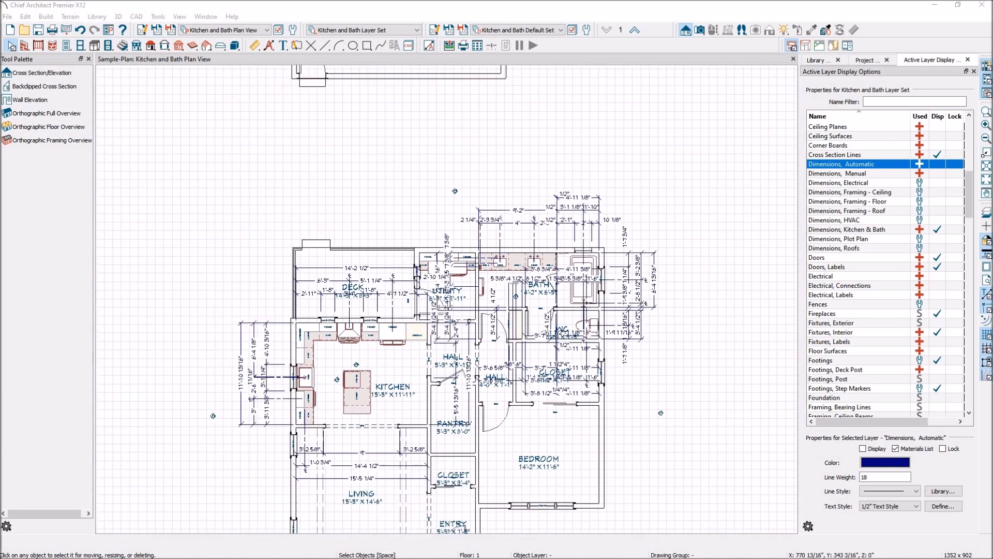
scroll(370, 245, "down", 4)
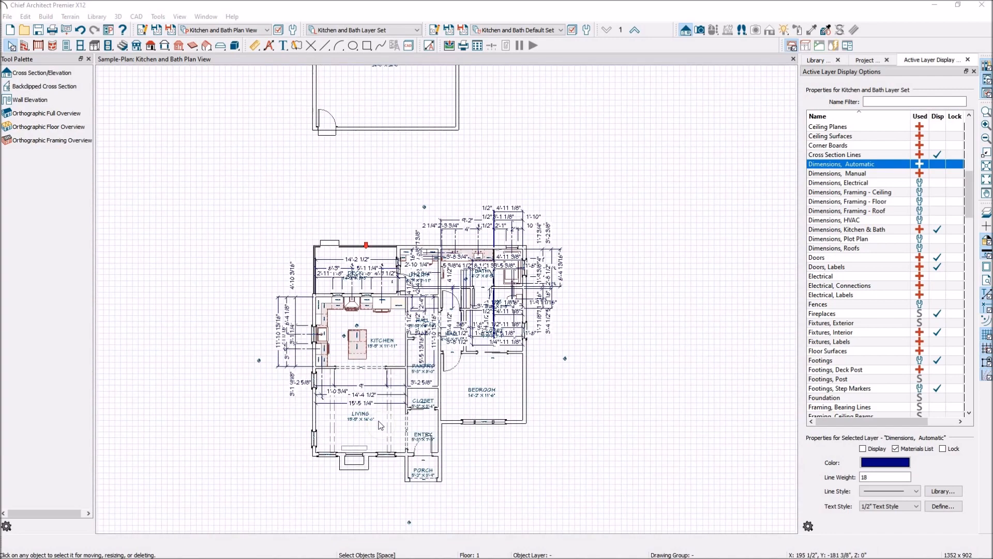
scroll(364, 494, "up", 3)
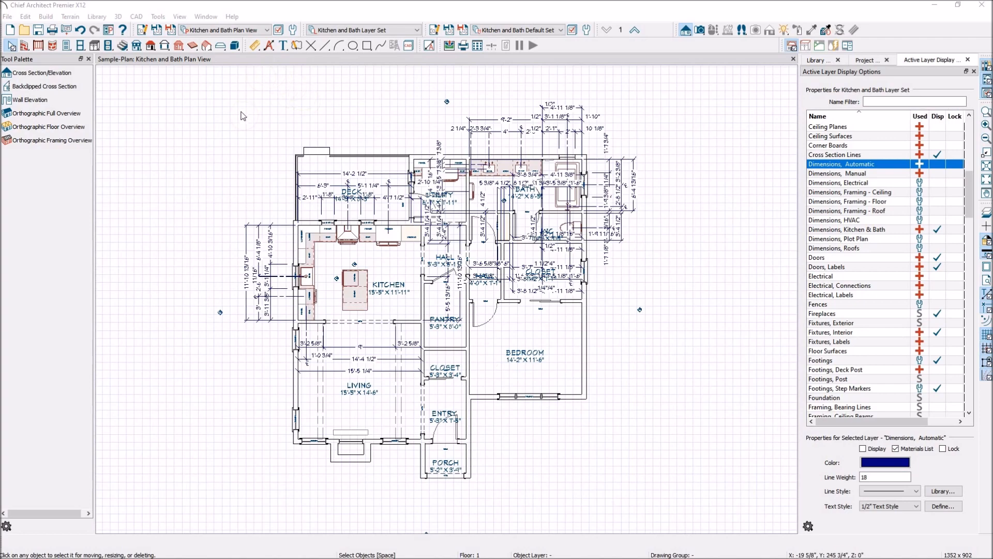
left_click(268, 32)
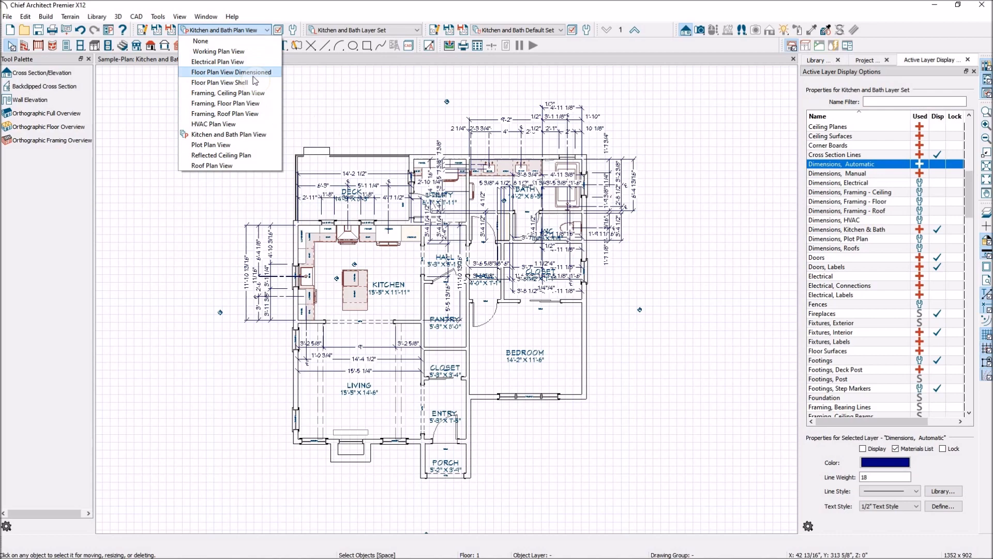
left_click(257, 72)
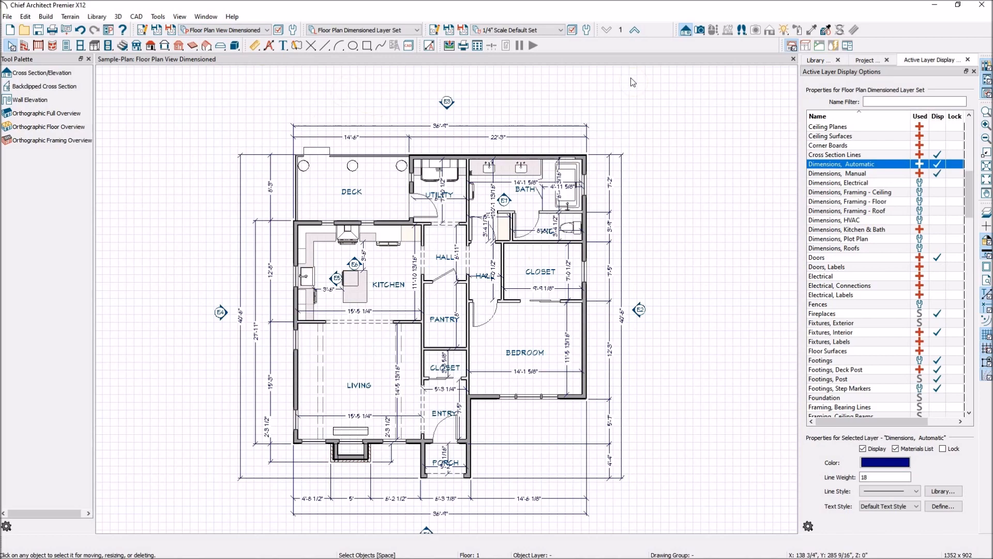
Step: Create a new saved plan view named Furniture Plan in the project's Plan Views folder
left_click(873, 61)
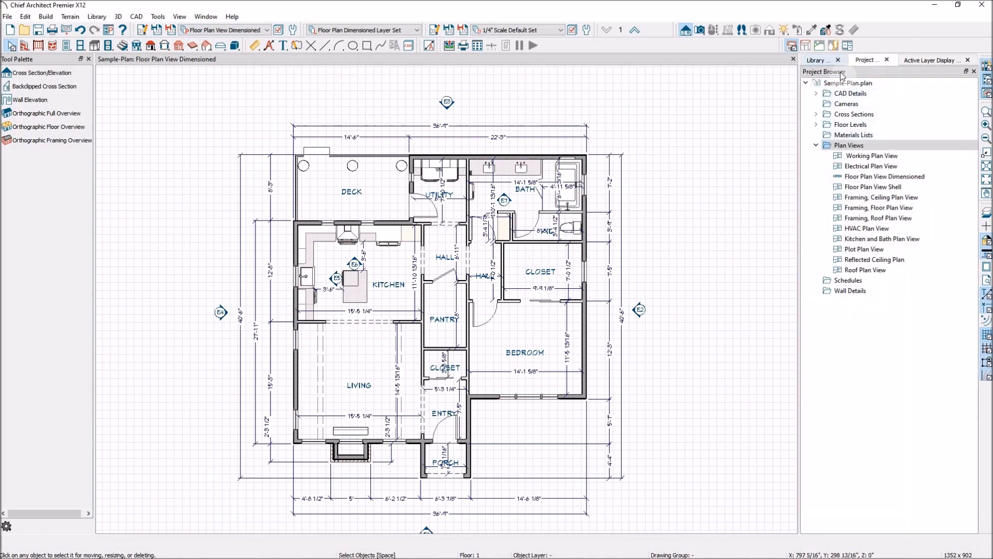
right_click(848, 147)
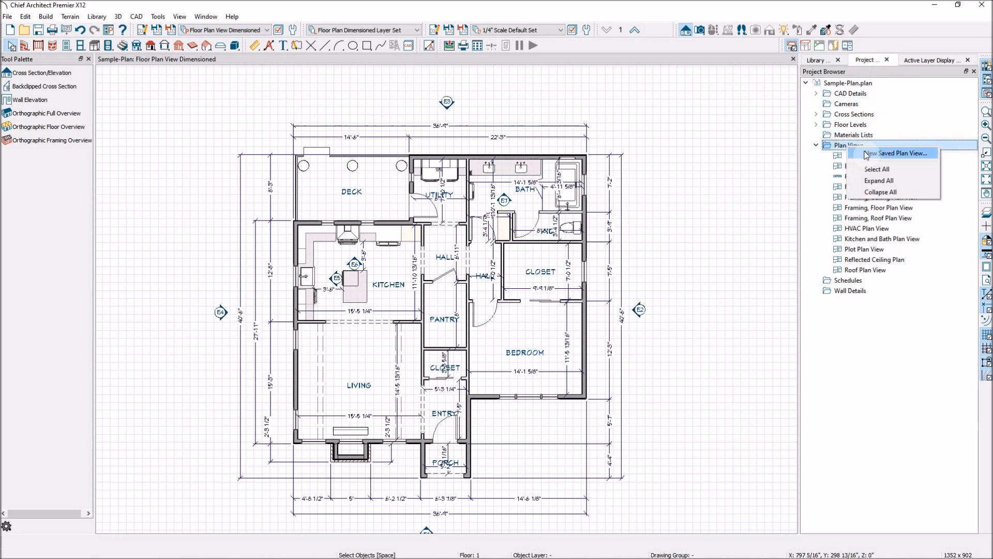
left_click(867, 153)
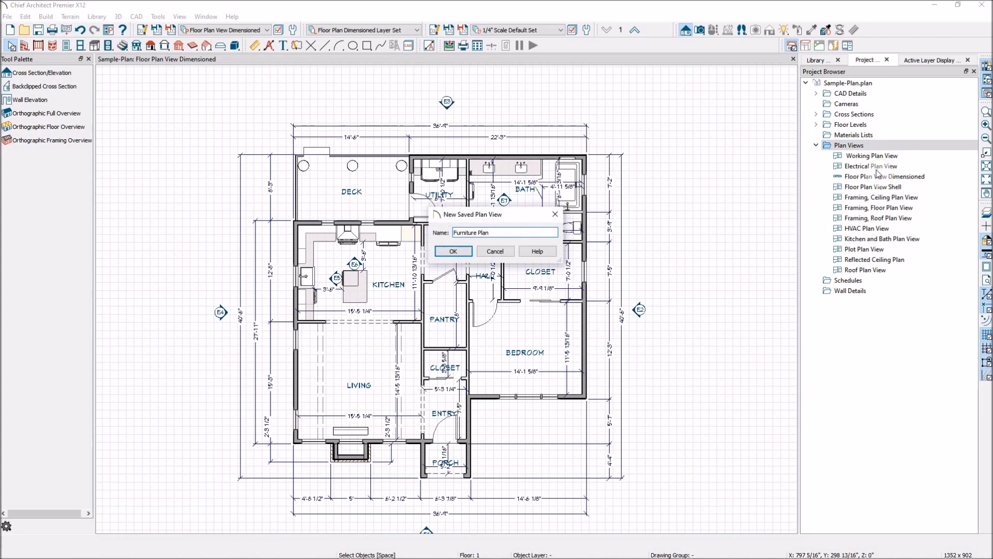
left_click(466, 252)
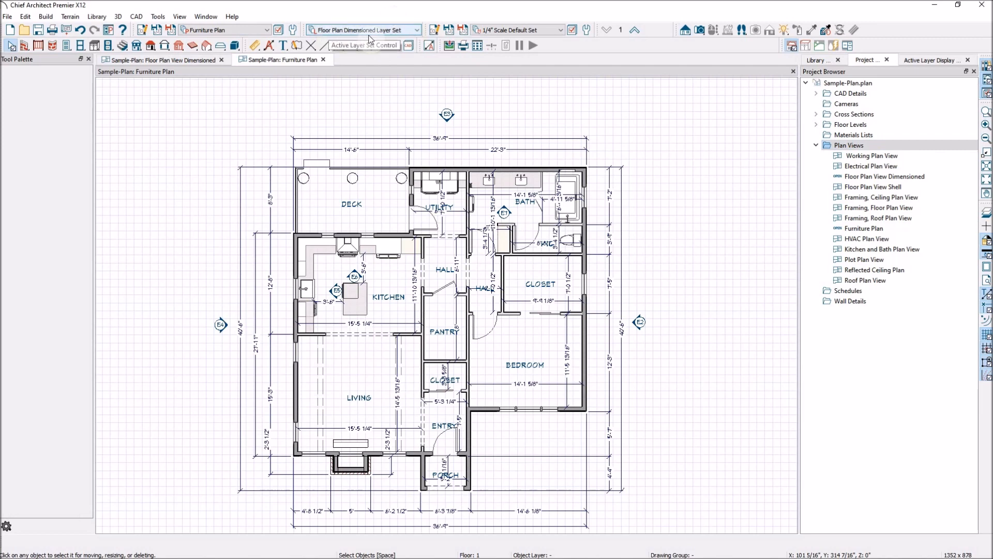
Step: Copy the current layer set into a new layer set named Furniture Plan for this view
left_click(279, 30)
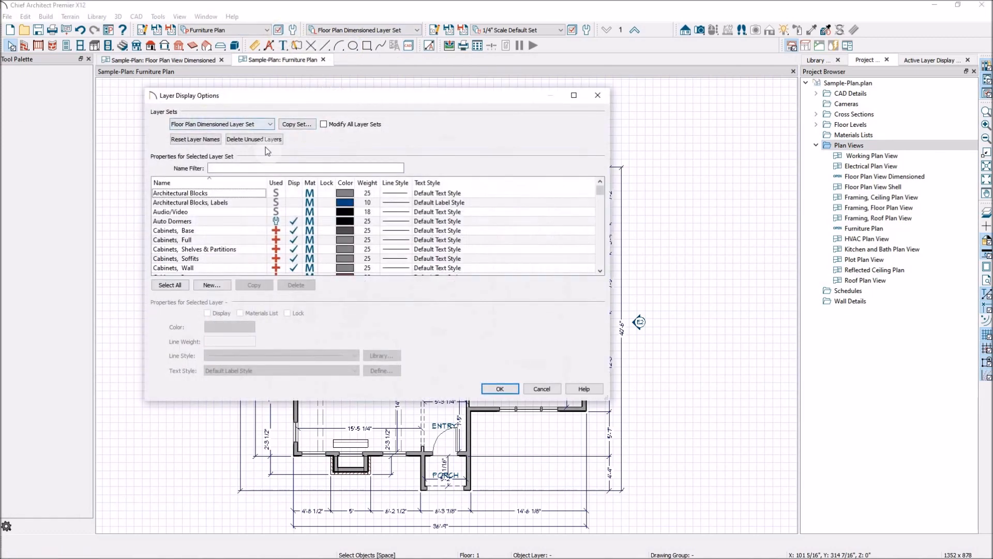
left_click(305, 125)
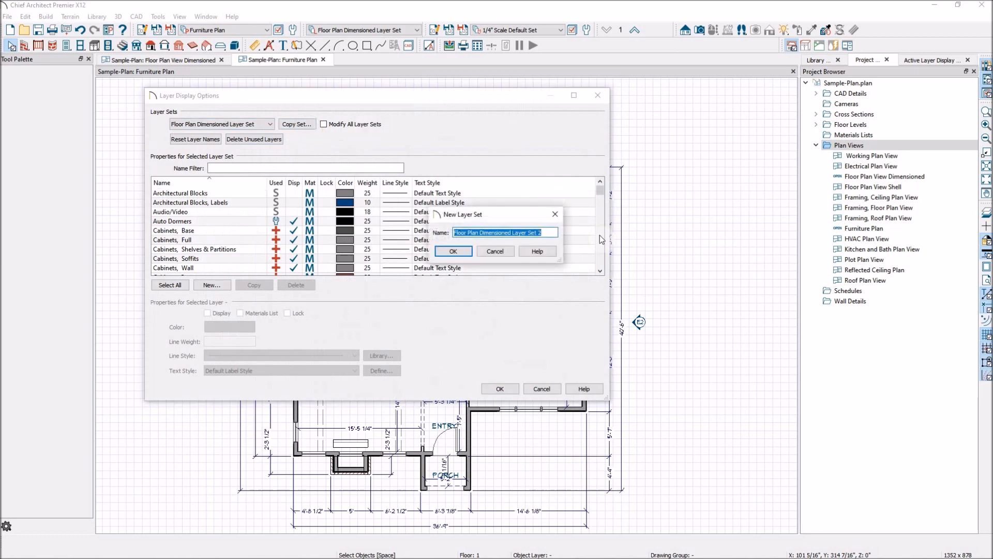
type("Fu")
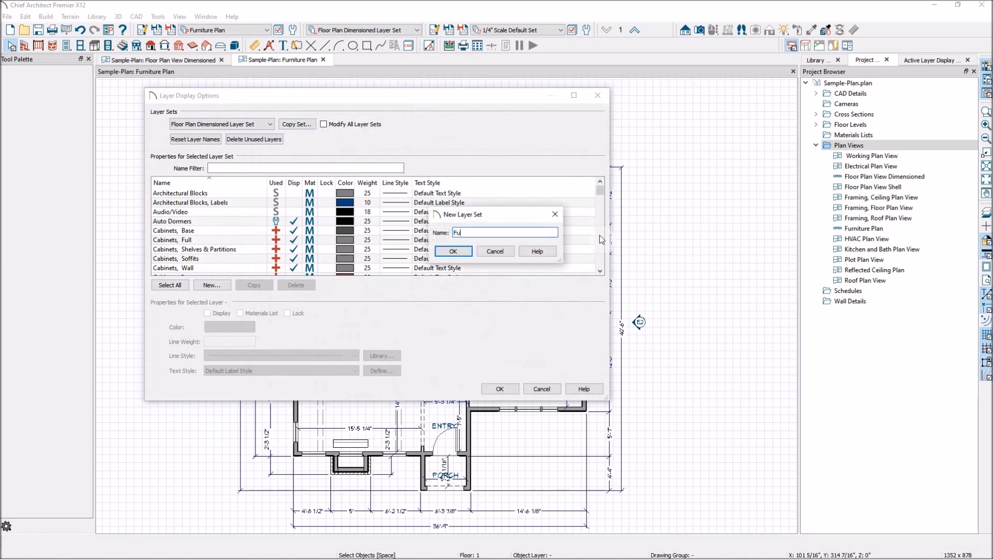
type("rniture Plan")
left_click(454, 251)
left_click(501, 390)
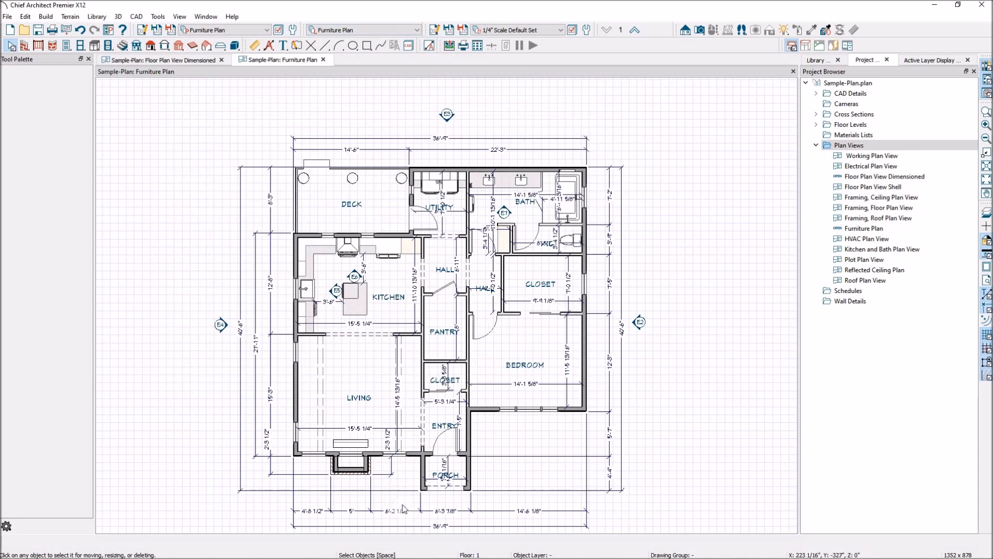
Step: Place a Contemporary Chair from the library's Interiors, Furniture, Seating, Dining Sets catalog in the living room, turning on its layer's display
scroll(405, 505, "up", 2)
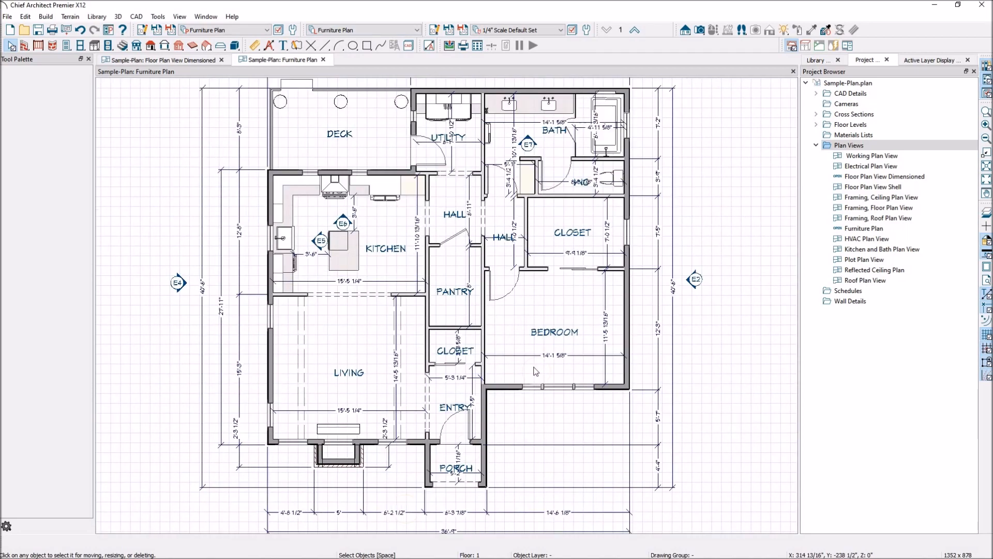
left_click(821, 61)
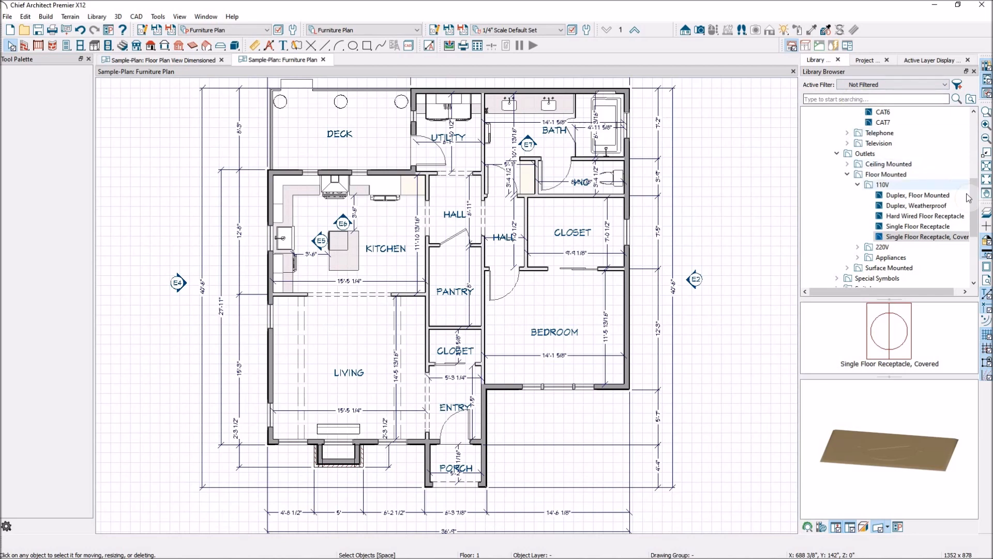
scroll(965, 128, "up", 6)
left_click(817, 206)
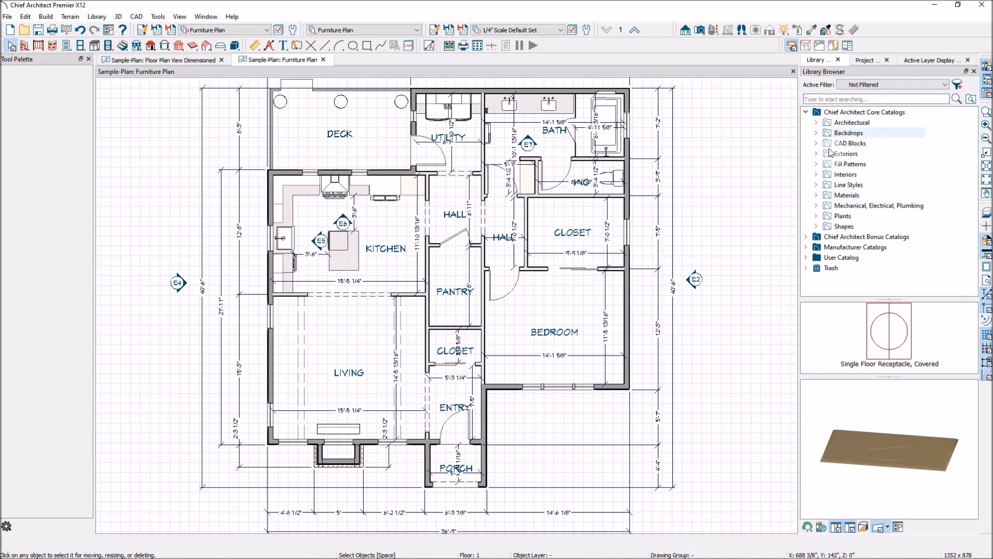
left_click(816, 174)
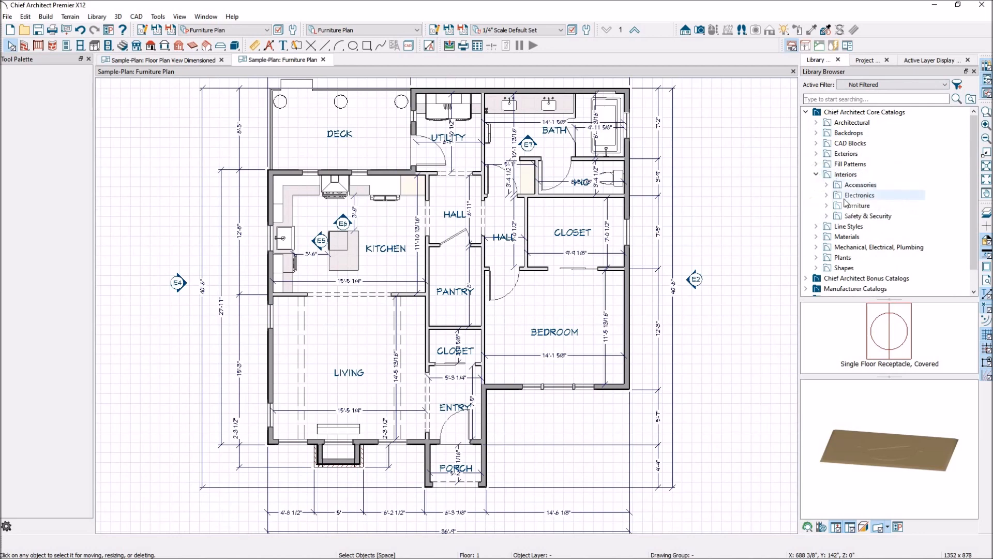
left_click(827, 206)
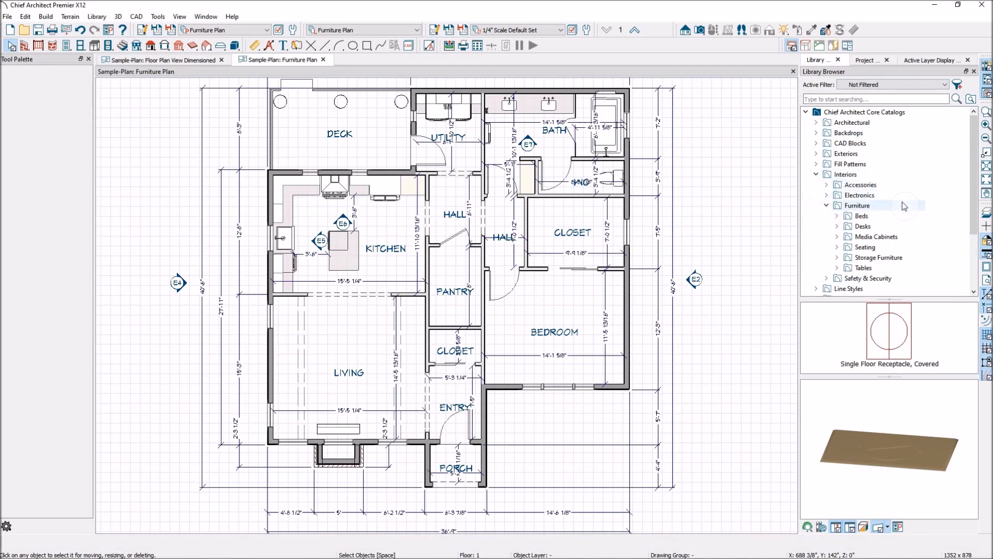
left_click(863, 247)
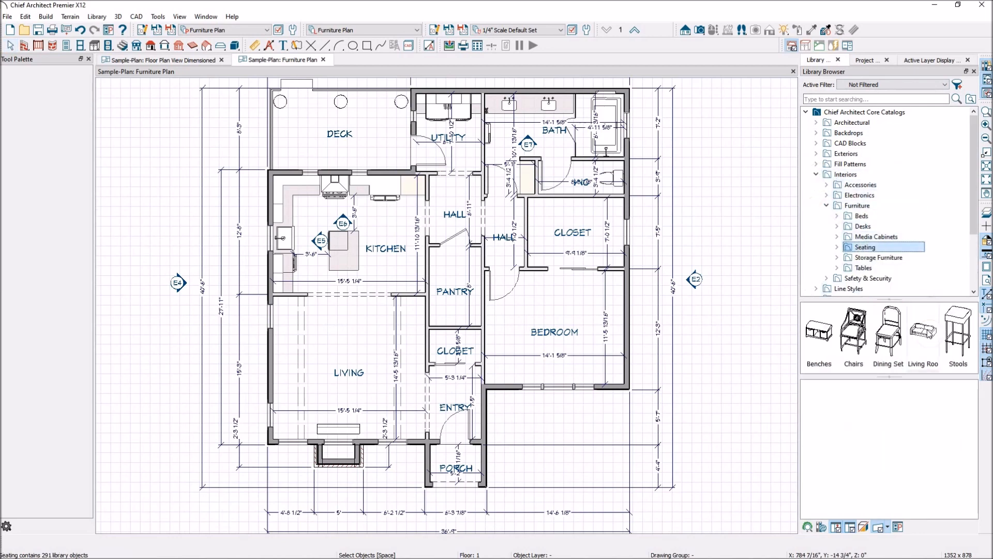
double_click(885, 333)
double_click(874, 332)
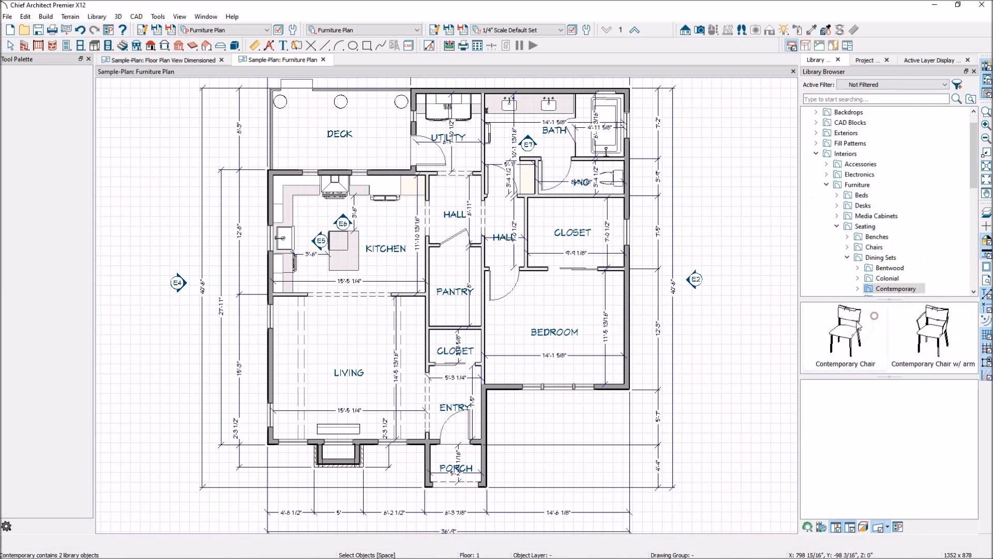
left_click(831, 339)
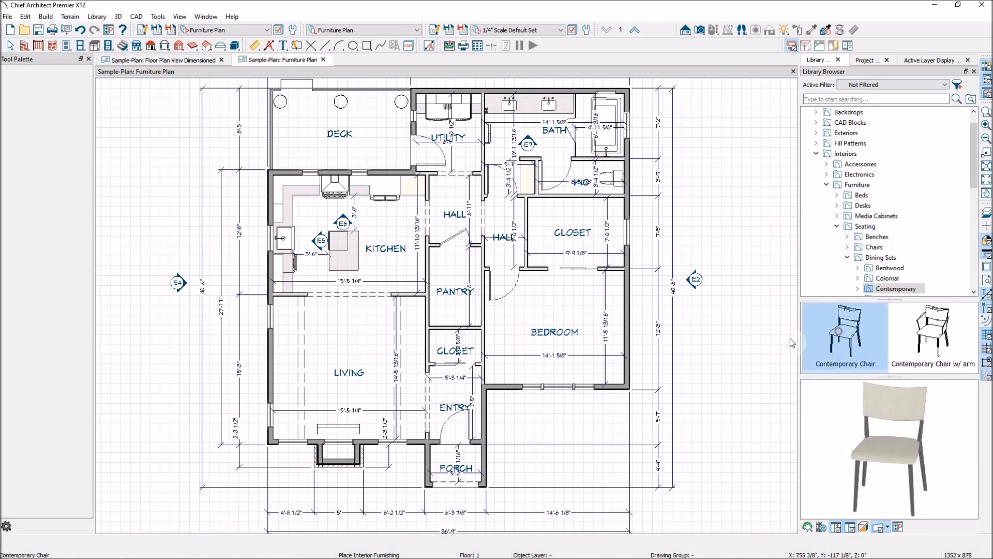
left_click(357, 334)
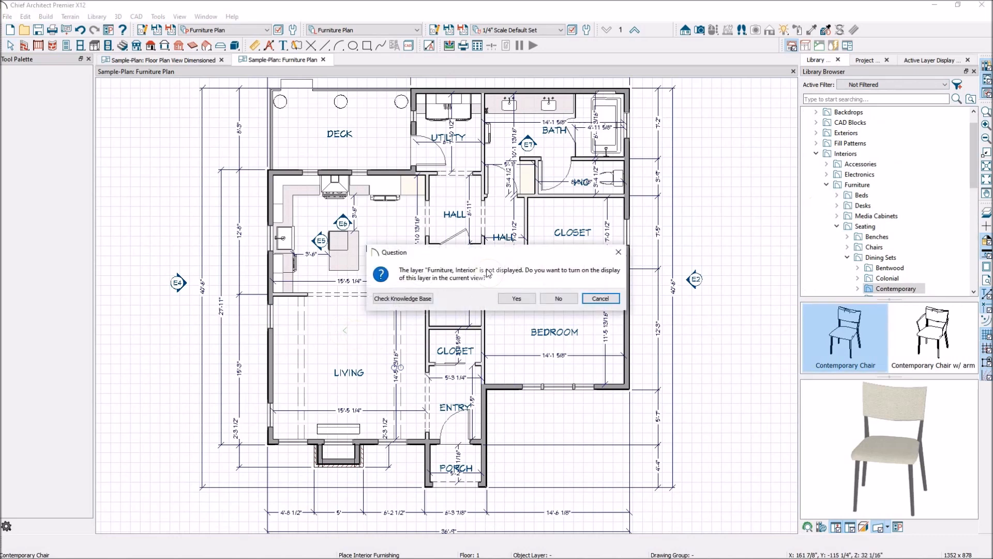
left_click(517, 299)
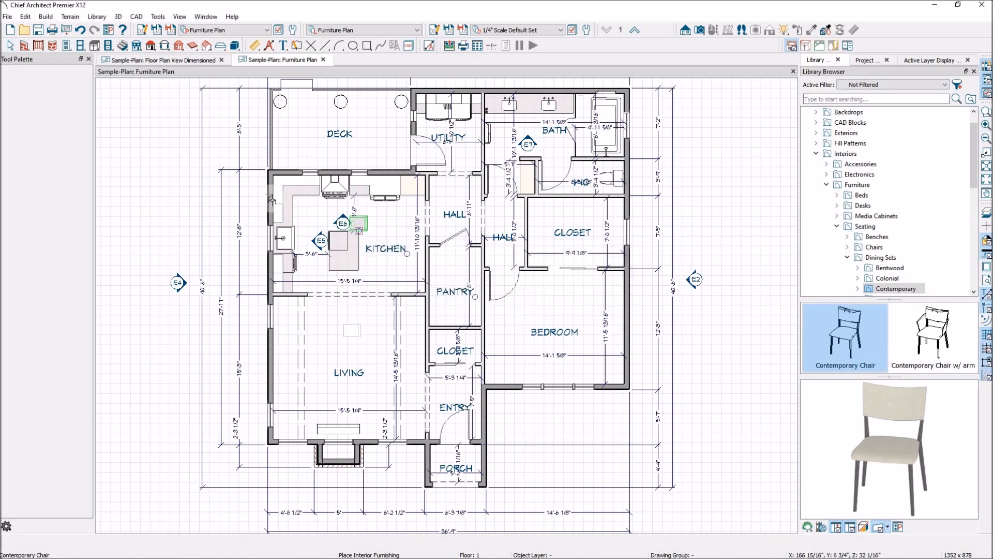
left_click(11, 47)
Step: Select the kitchen's elevation camera and turn off display of the Cameras, Wall Elevation layer
scroll(365, 334, "up", 2)
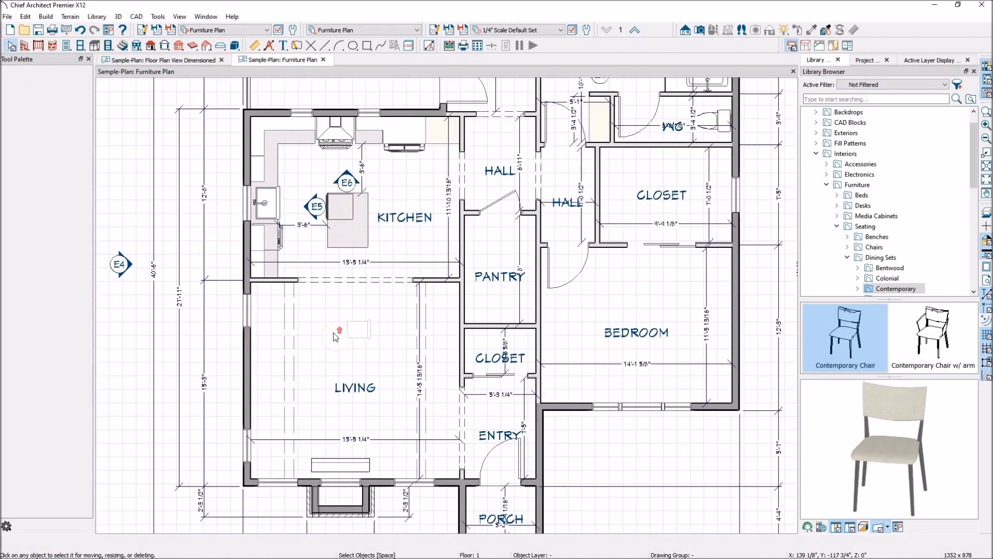
scroll(375, 338, "down", 3)
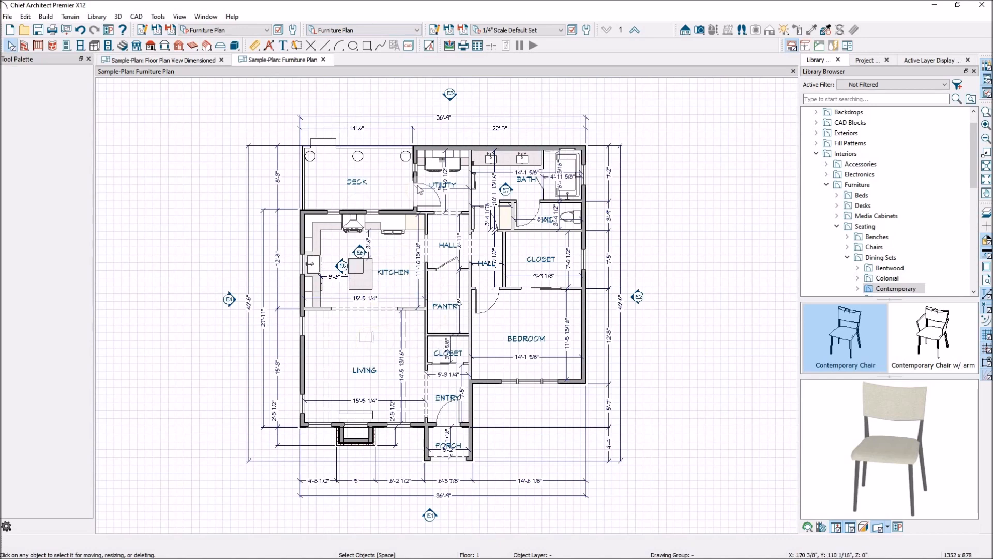
scroll(379, 270, "up", 5)
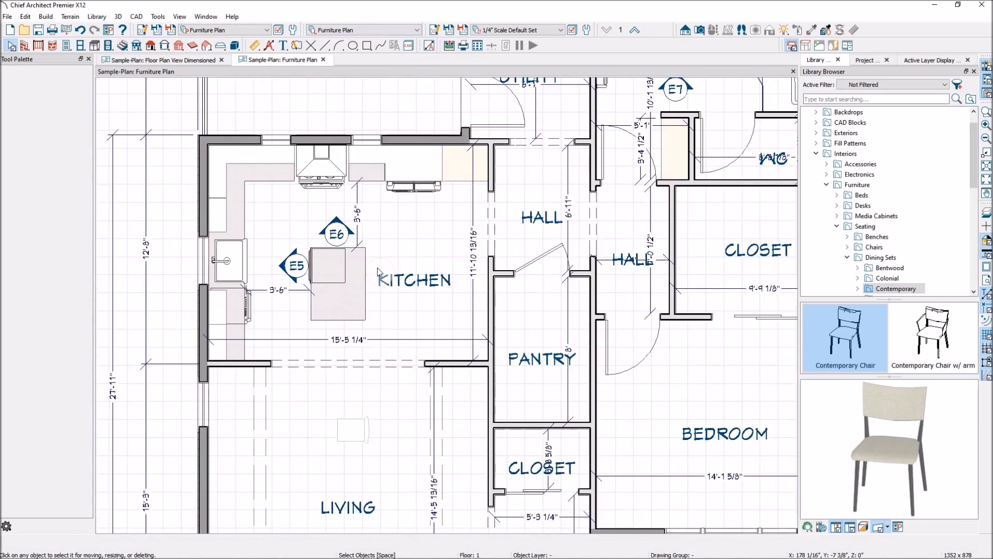
left_click(295, 269)
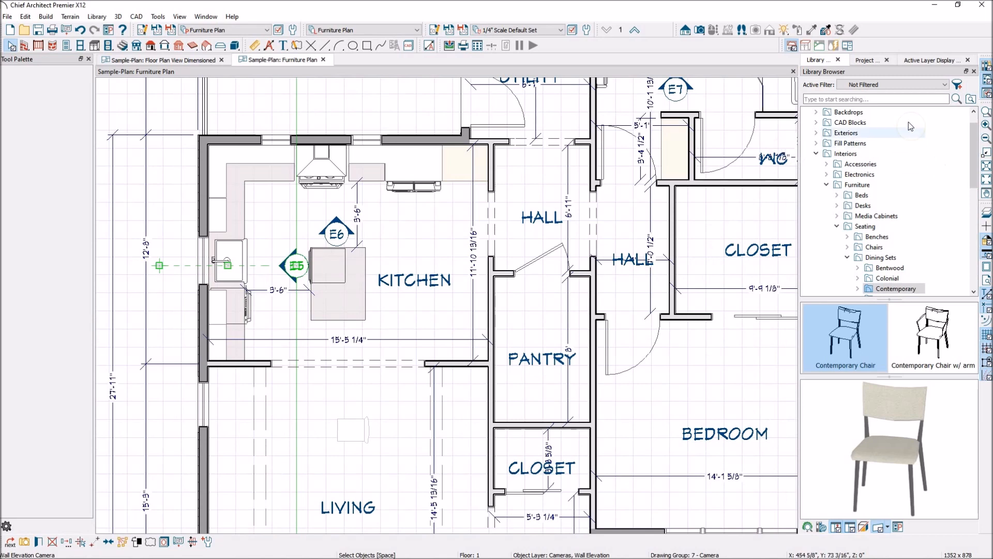
left_click(928, 60)
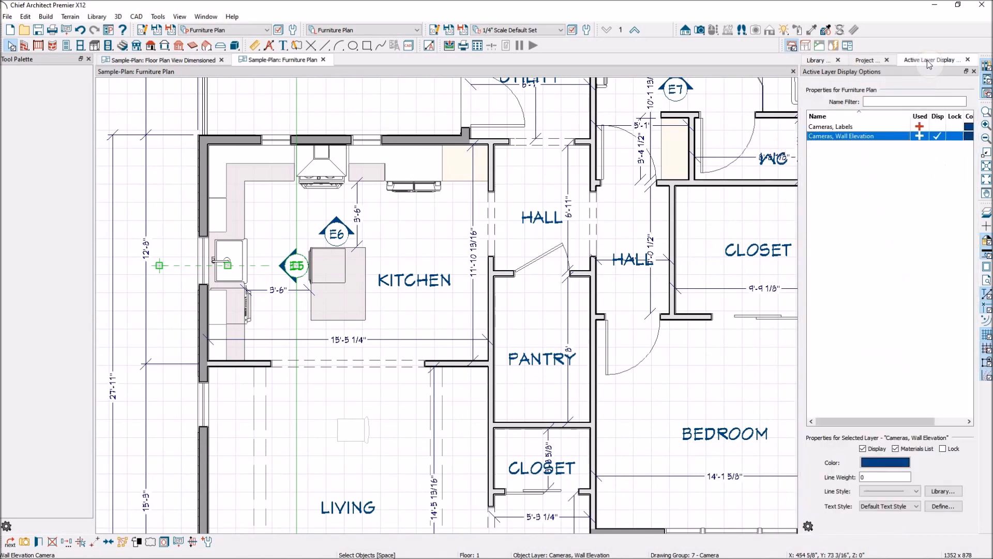
left_click(940, 136)
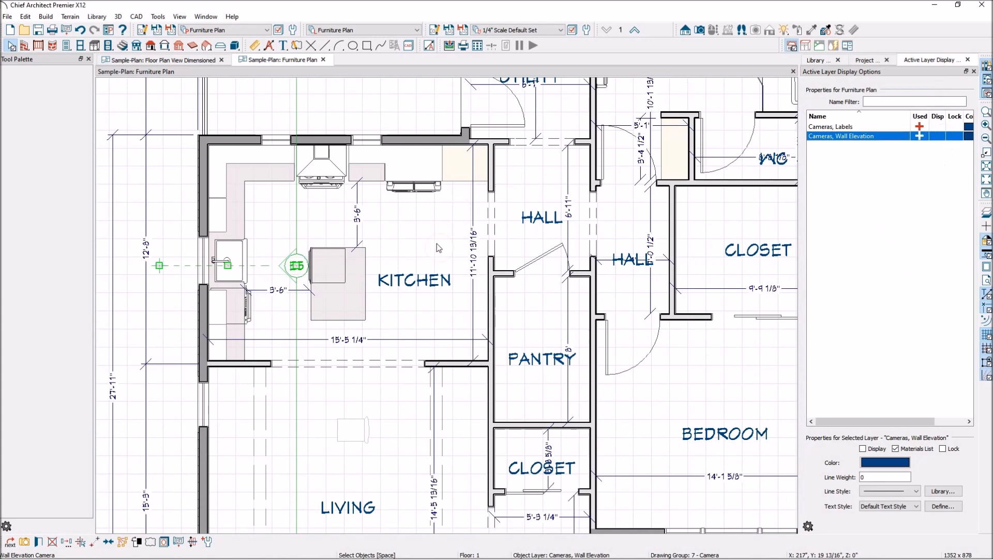
Step: Turn off display of the Dimensions, Automatic layer and turn on the Rooms, Interior Dimensions layer via kitchen objects
left_click(474, 254)
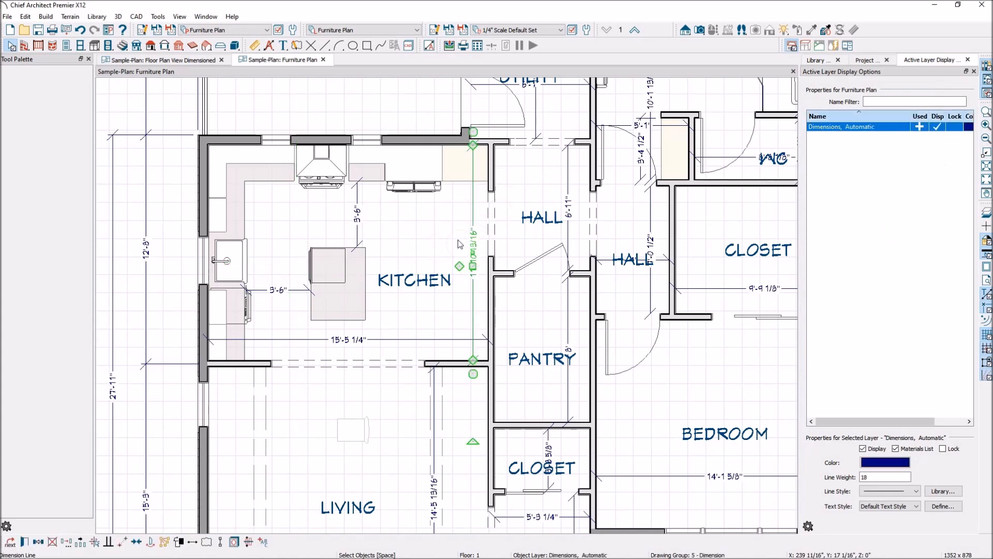
left_click(937, 127)
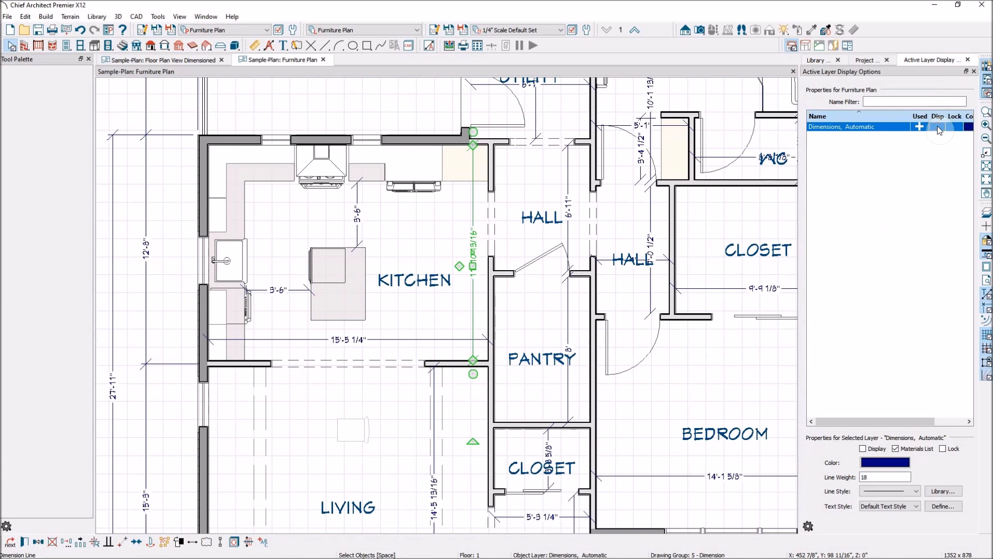
left_click(422, 289)
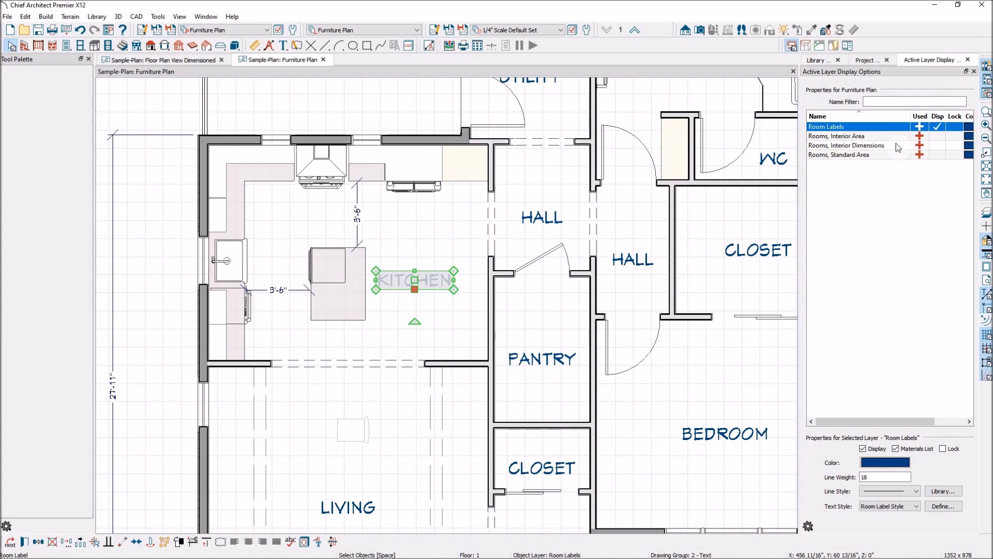
left_click(936, 146)
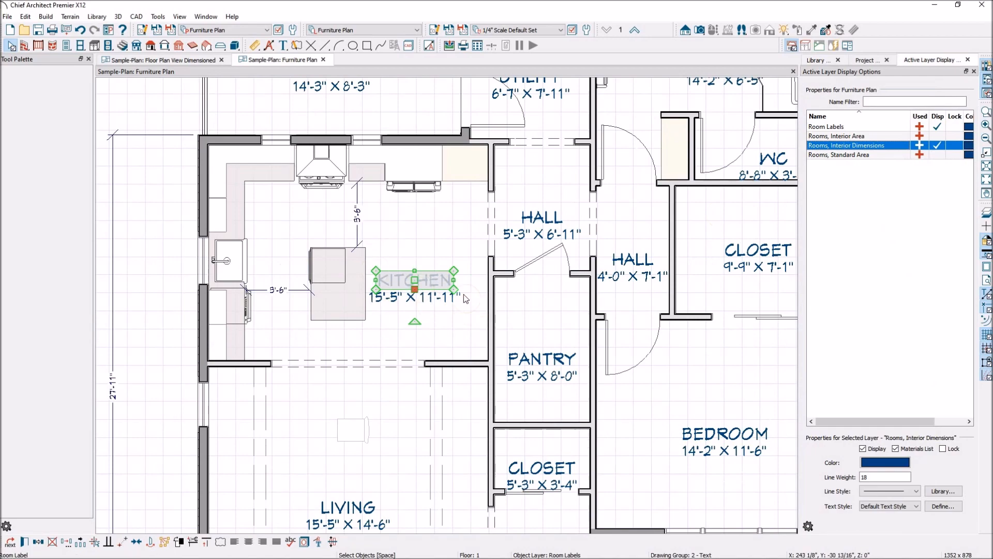
Step: Select the plan's overall manual dimension and turn off display of its Dimensions, Manual layer, then deselect it
scroll(233, 242, "down", 1)
scroll(339, 255, "up", 1)
scroll(350, 253, "down", 2)
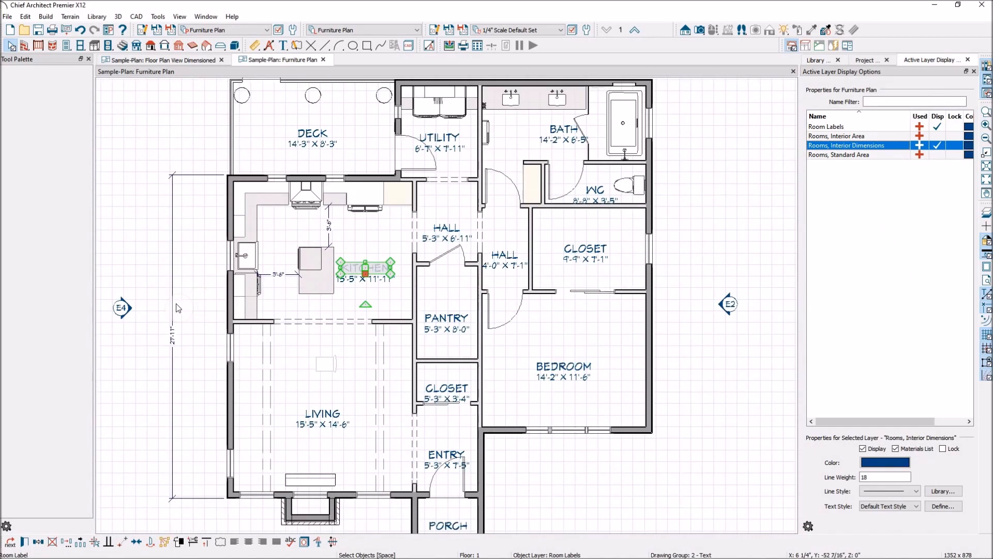
left_click(173, 305)
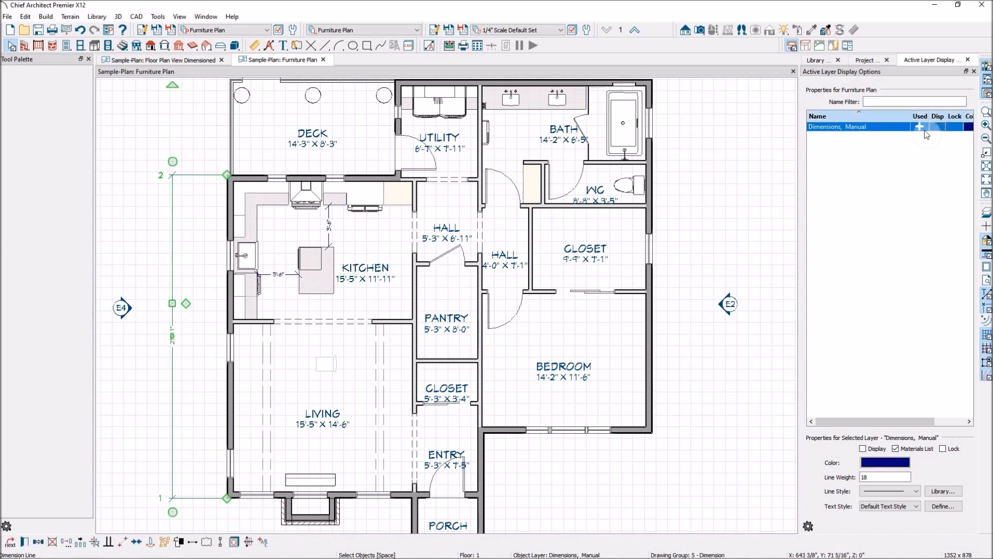
scroll(650, 227, "down", 1)
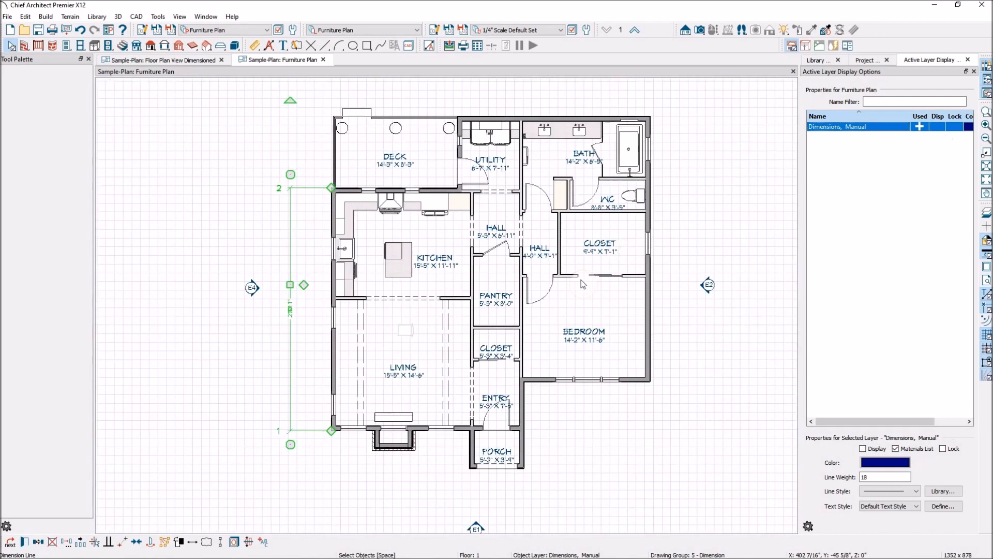
left_click(698, 150)
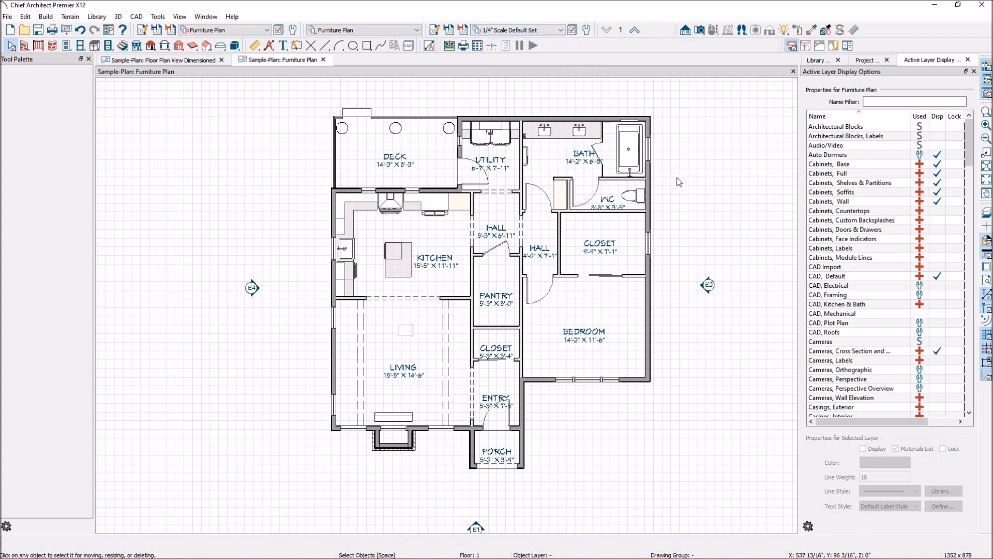
Step: Open the saved plan views list to review the available views, then close it
scroll(631, 195, "up", 1)
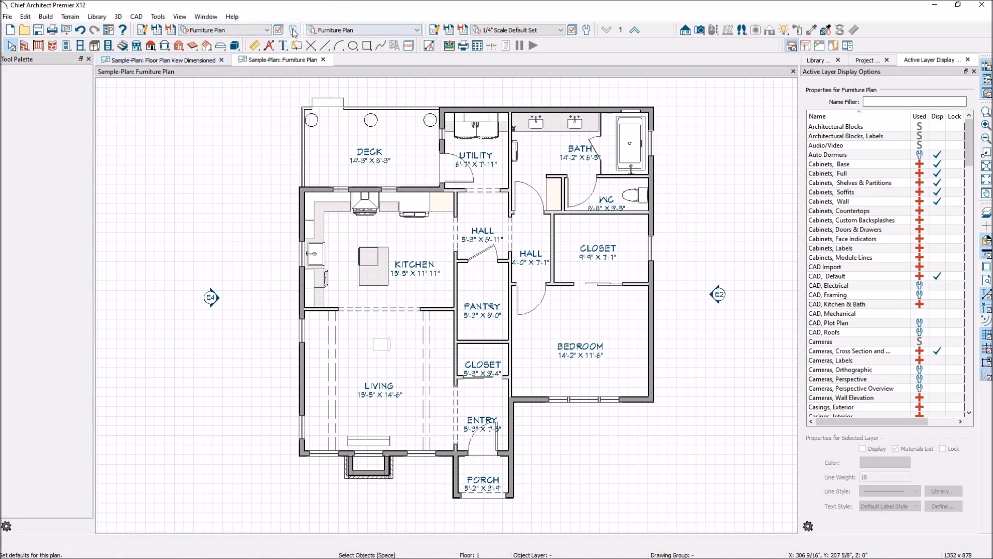
left_click(223, 29)
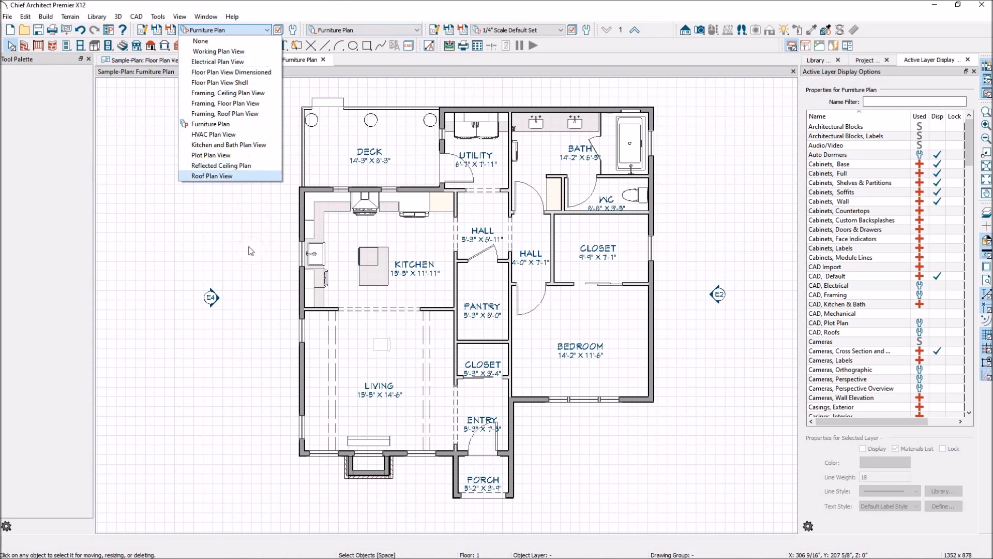
left_click(246, 265)
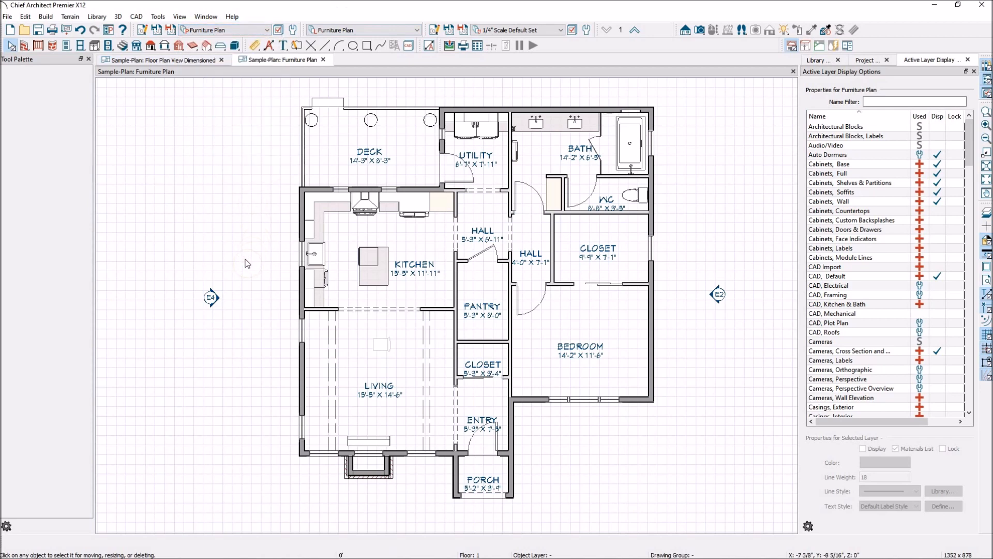